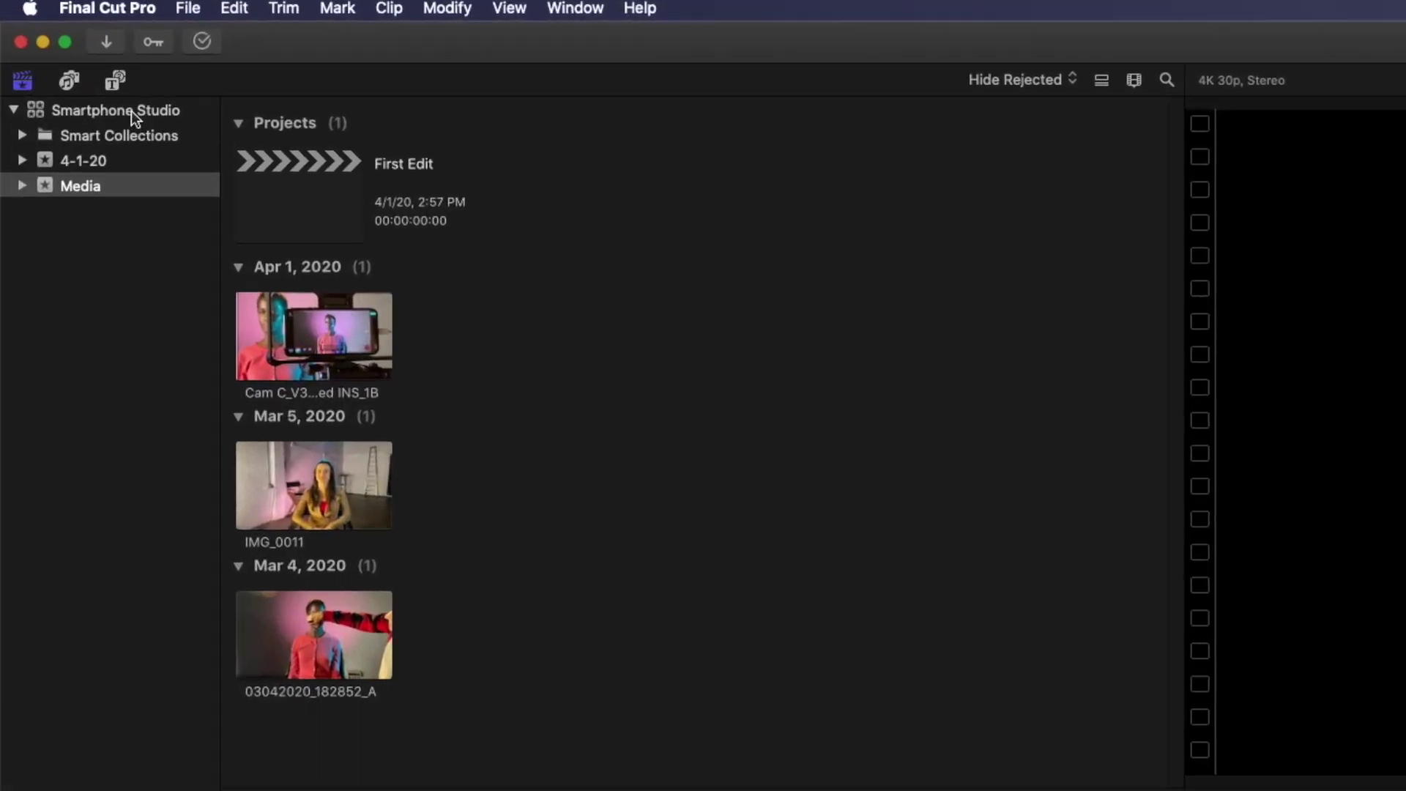
# Step: Browse the Smartphone Studio library, its Media event, and the First Edit project
pyautogui.click(132, 111)
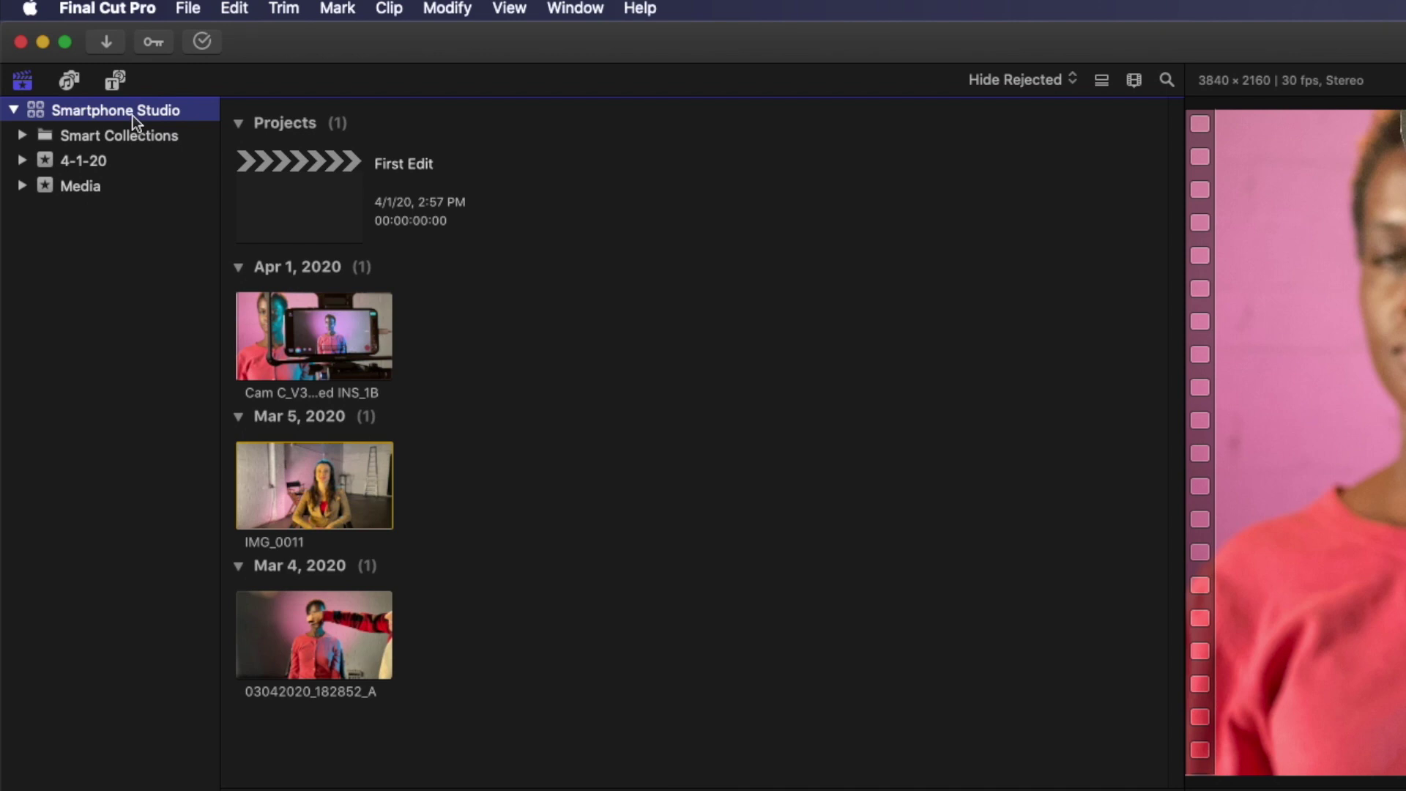
pyautogui.click(126, 184)
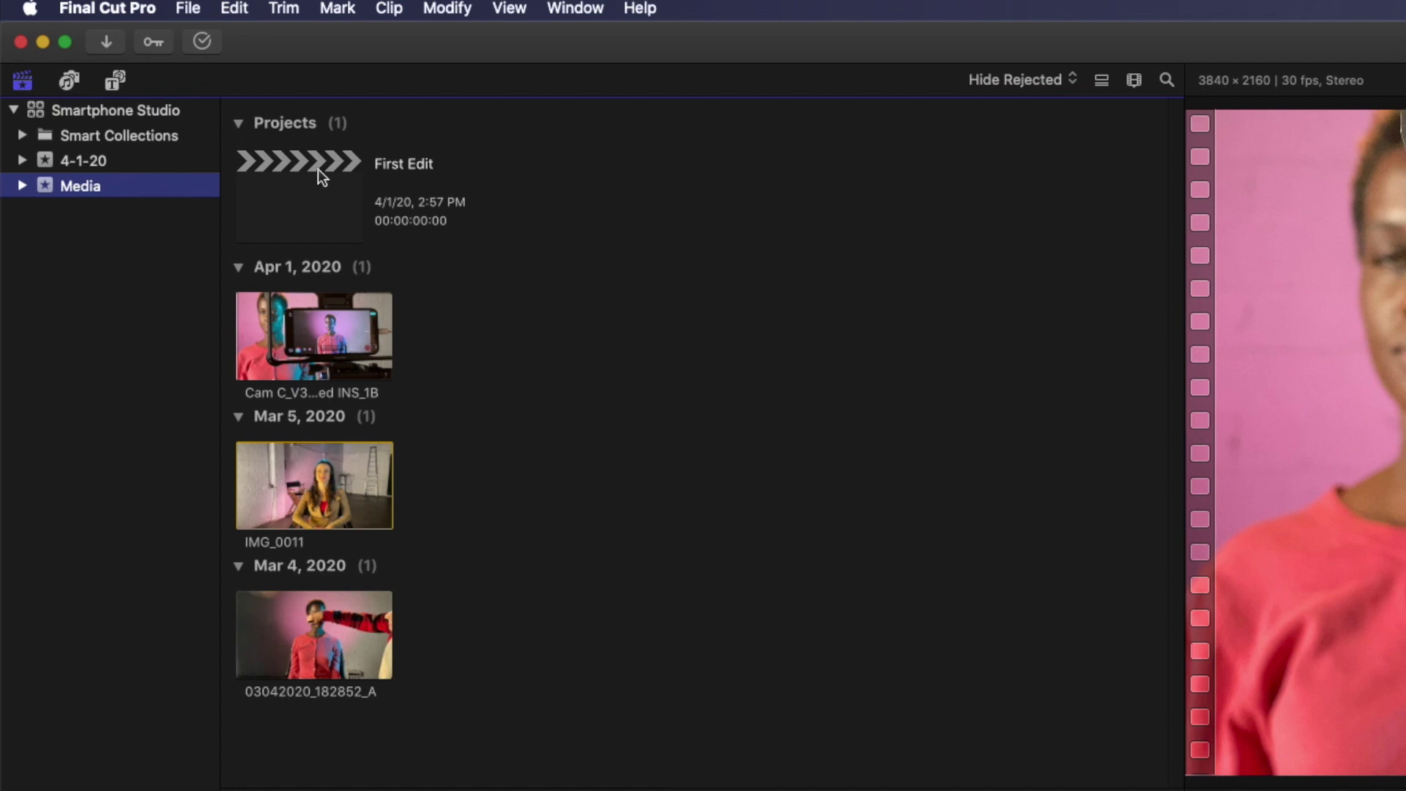
pyautogui.click(345, 169)
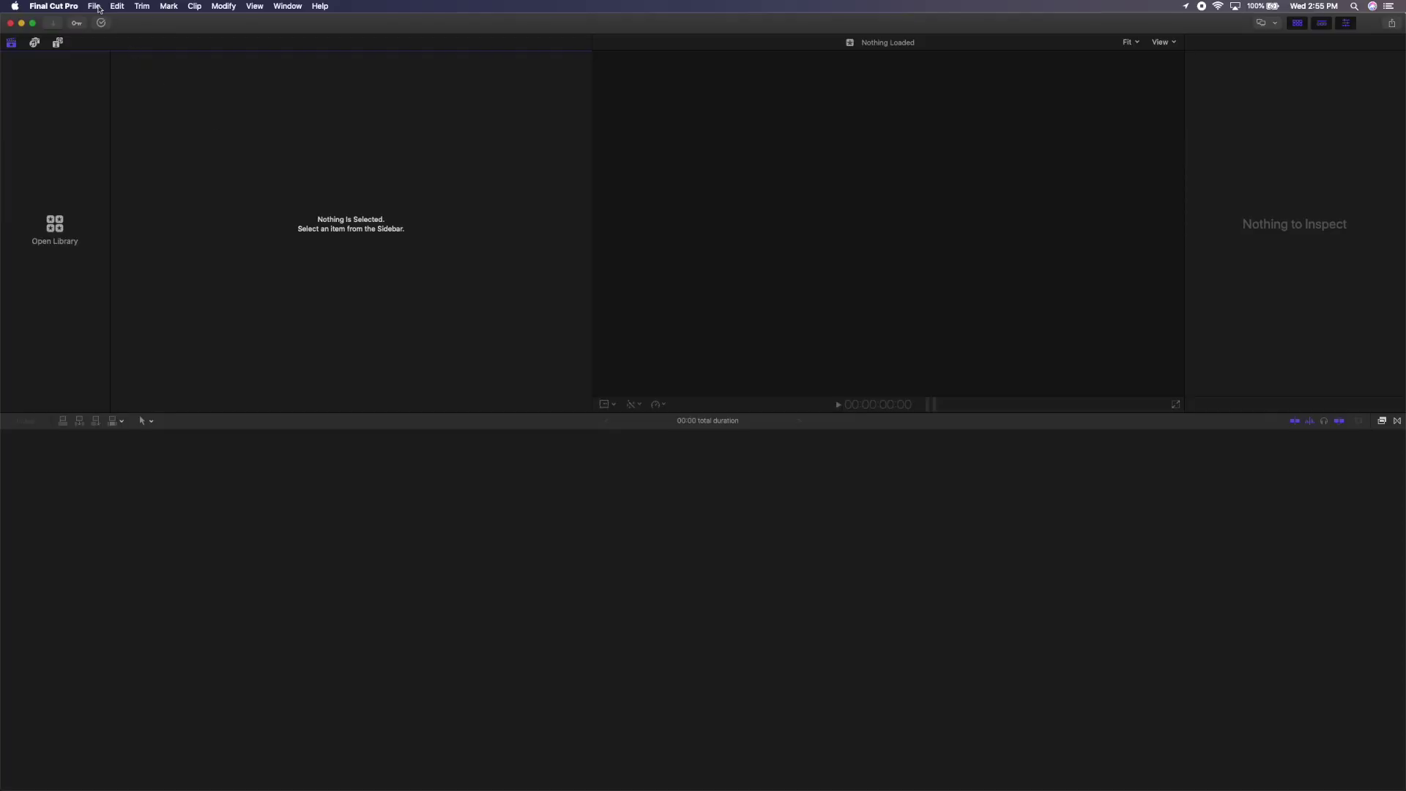
# Step: Create a new library from File > New > Library and save it as Smartphone Studio
pyautogui.click(138, 9)
pyautogui.moveTo(158, 26)
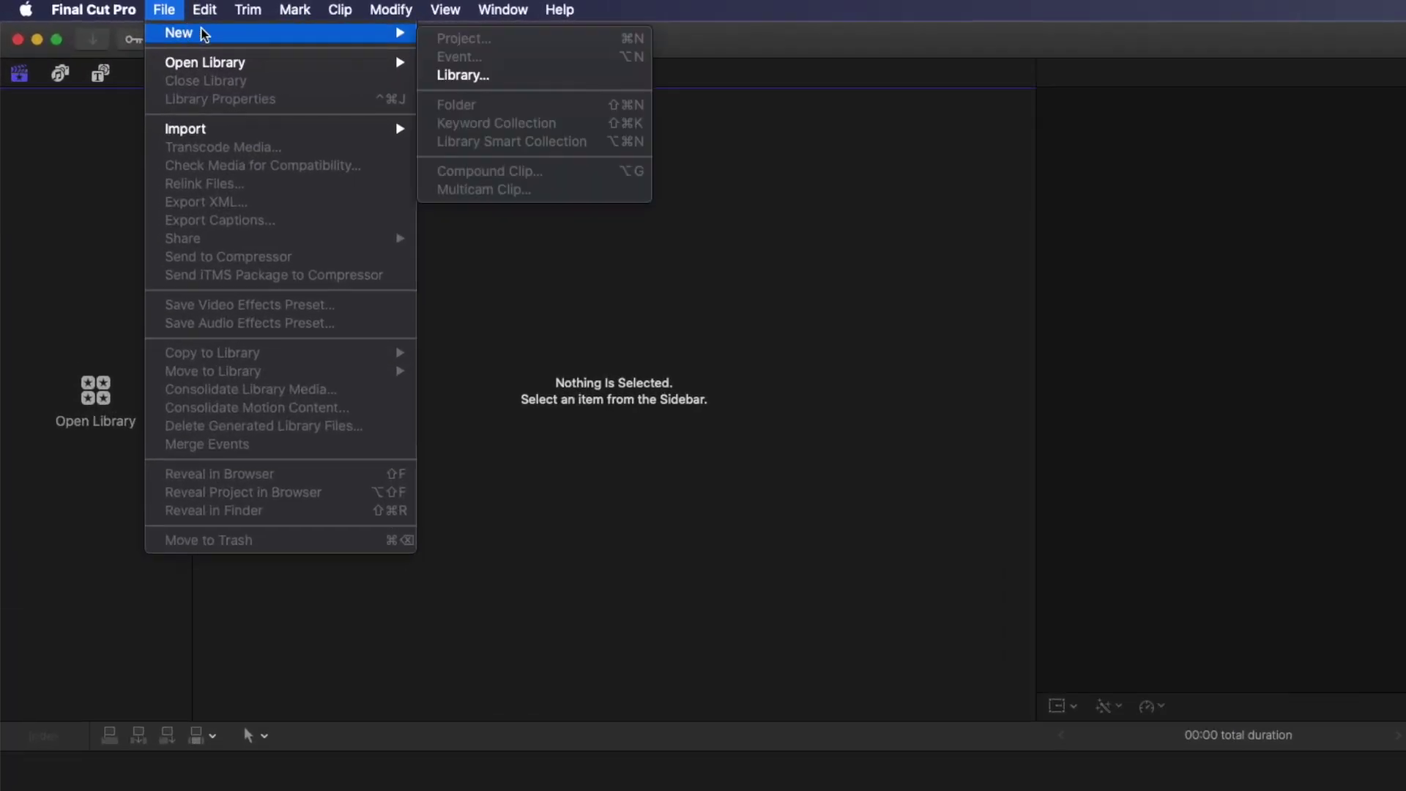
pyautogui.click(554, 79)
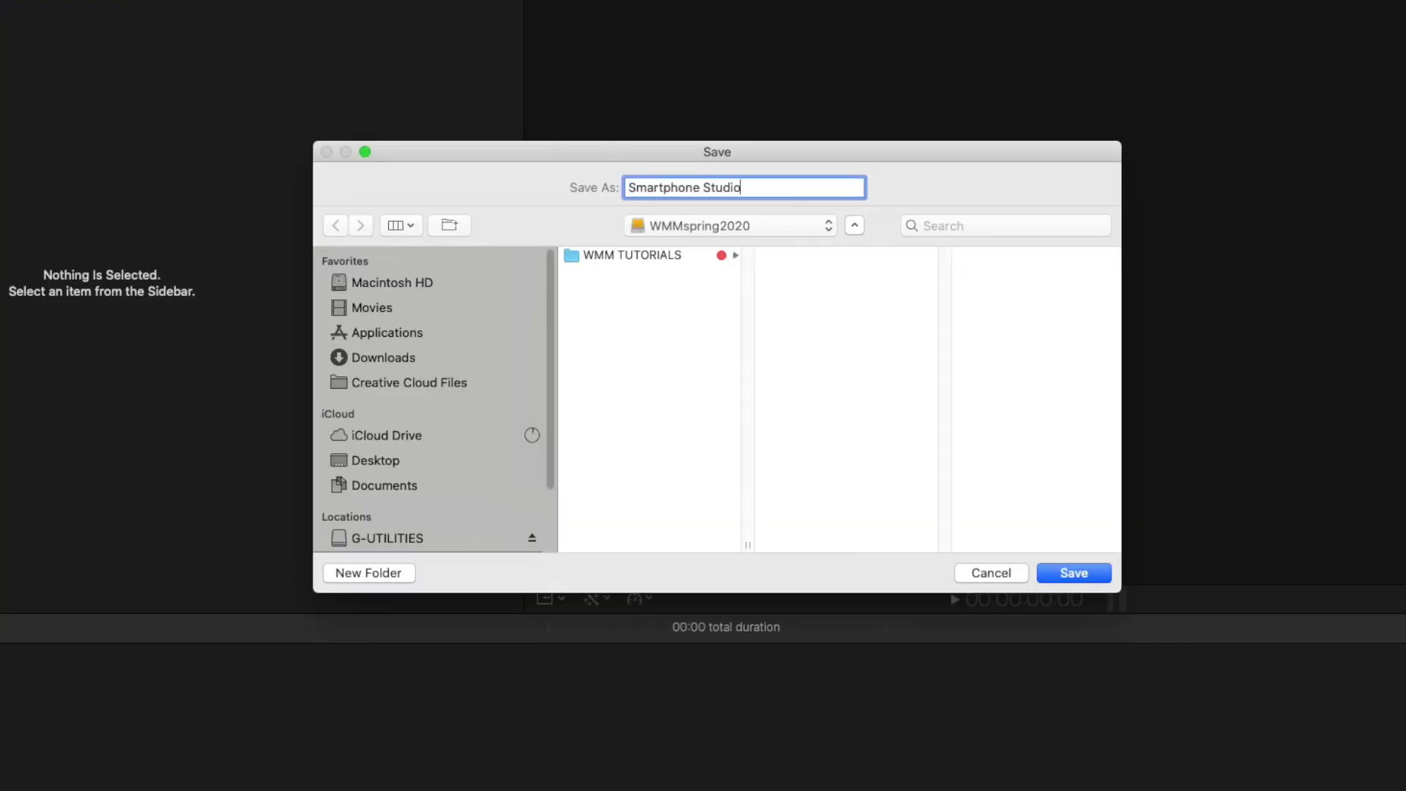
pyautogui.click(1089, 573)
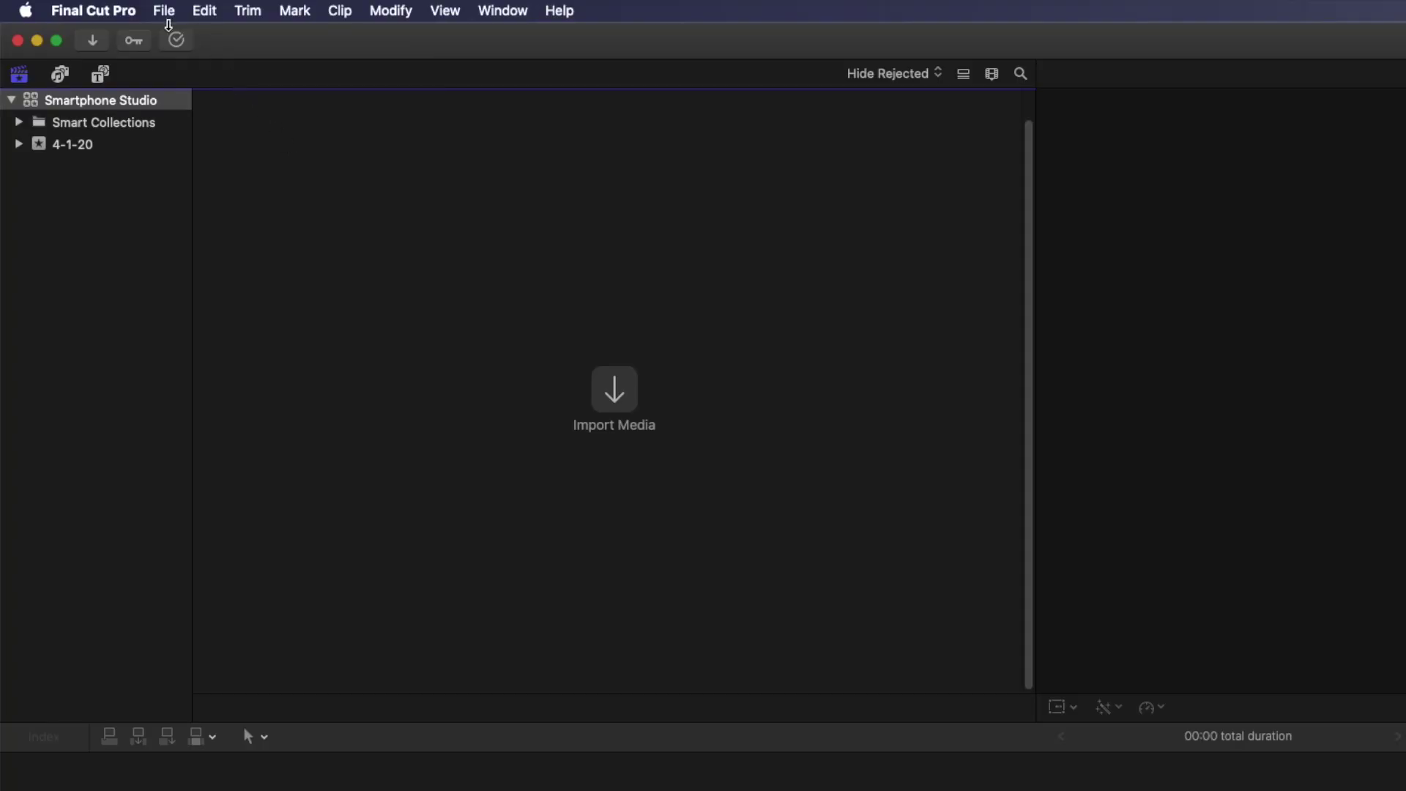
# Step: Create an event named Media from File > New > Event and confirm it
pyautogui.click(166, 11)
pyautogui.moveTo(344, 36)
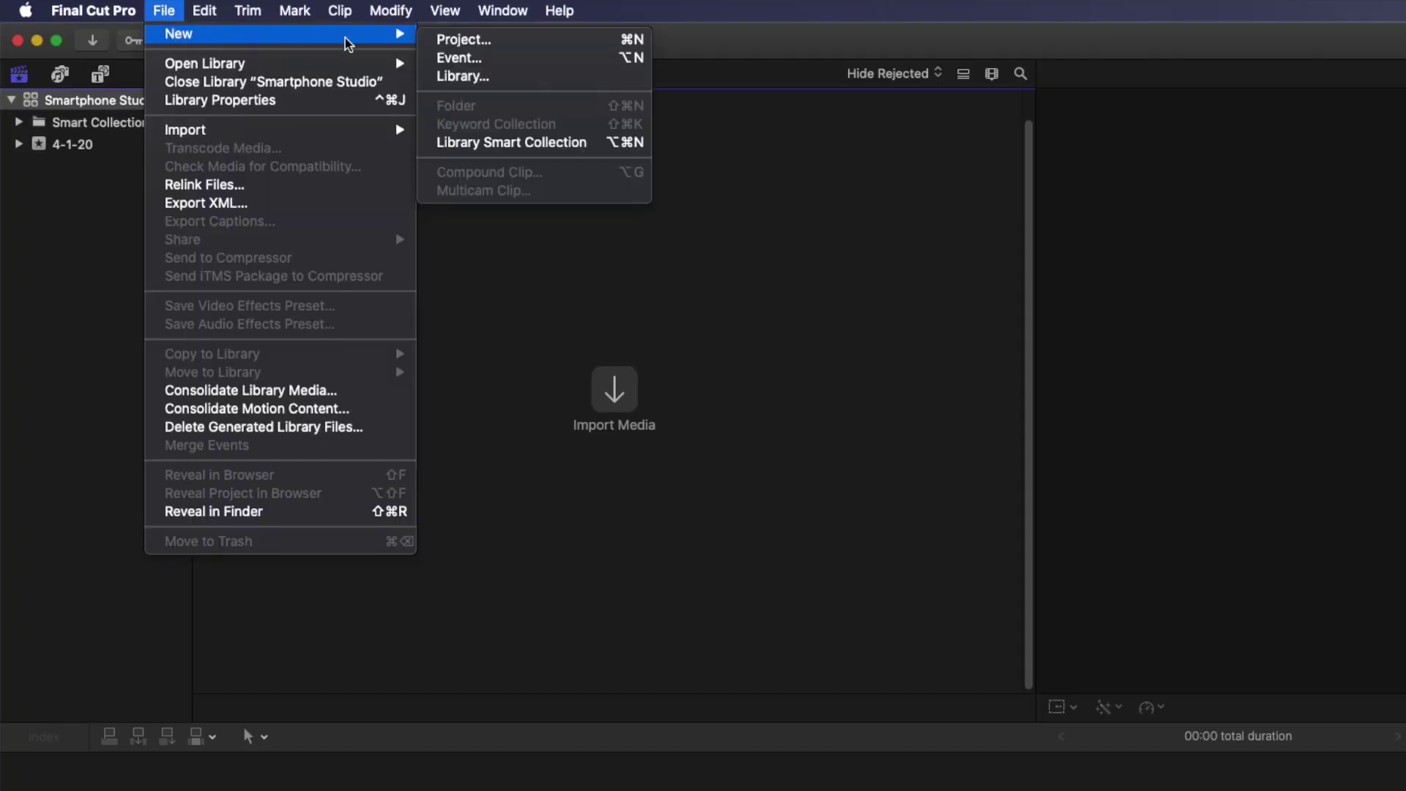
pyautogui.click(558, 62)
pyautogui.write('Media')
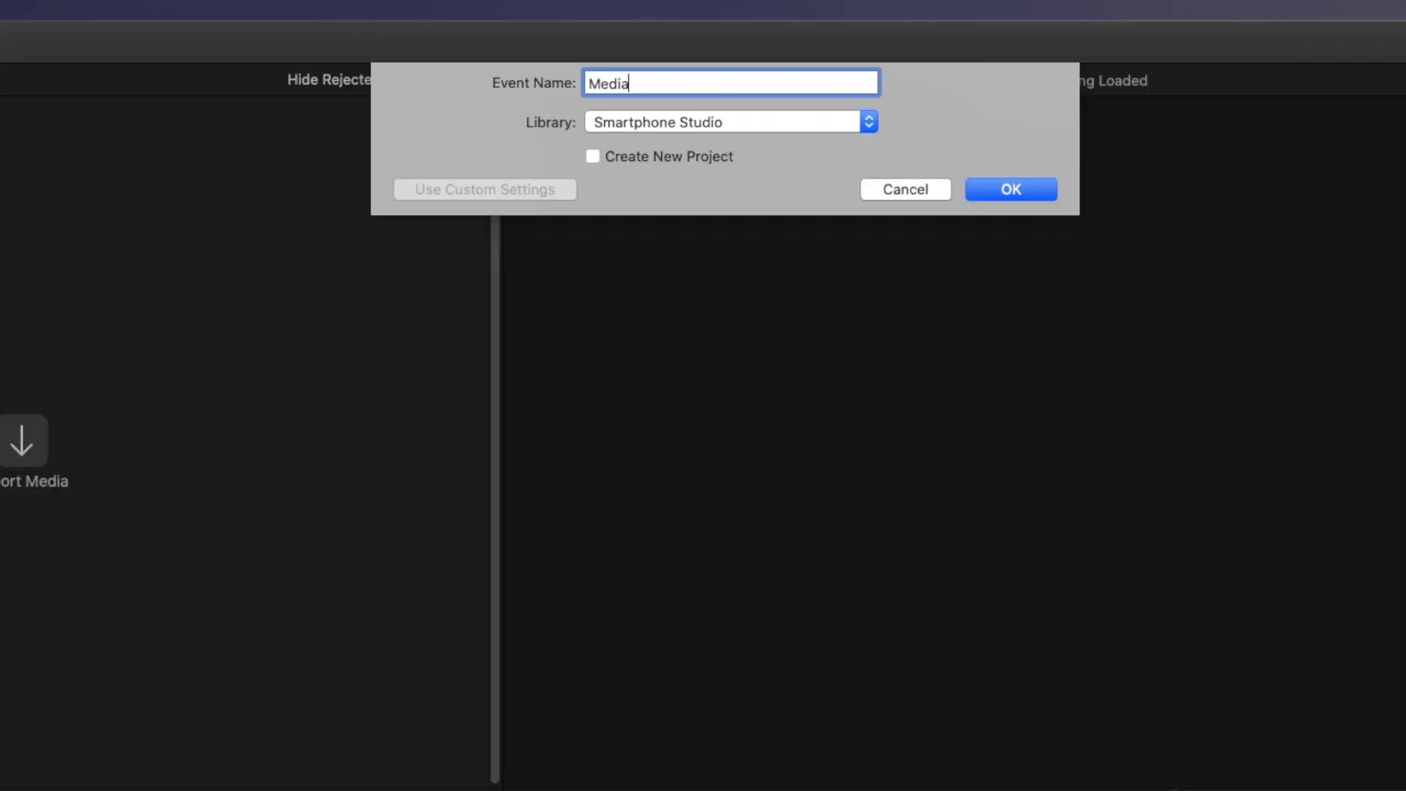
pyautogui.click(1010, 189)
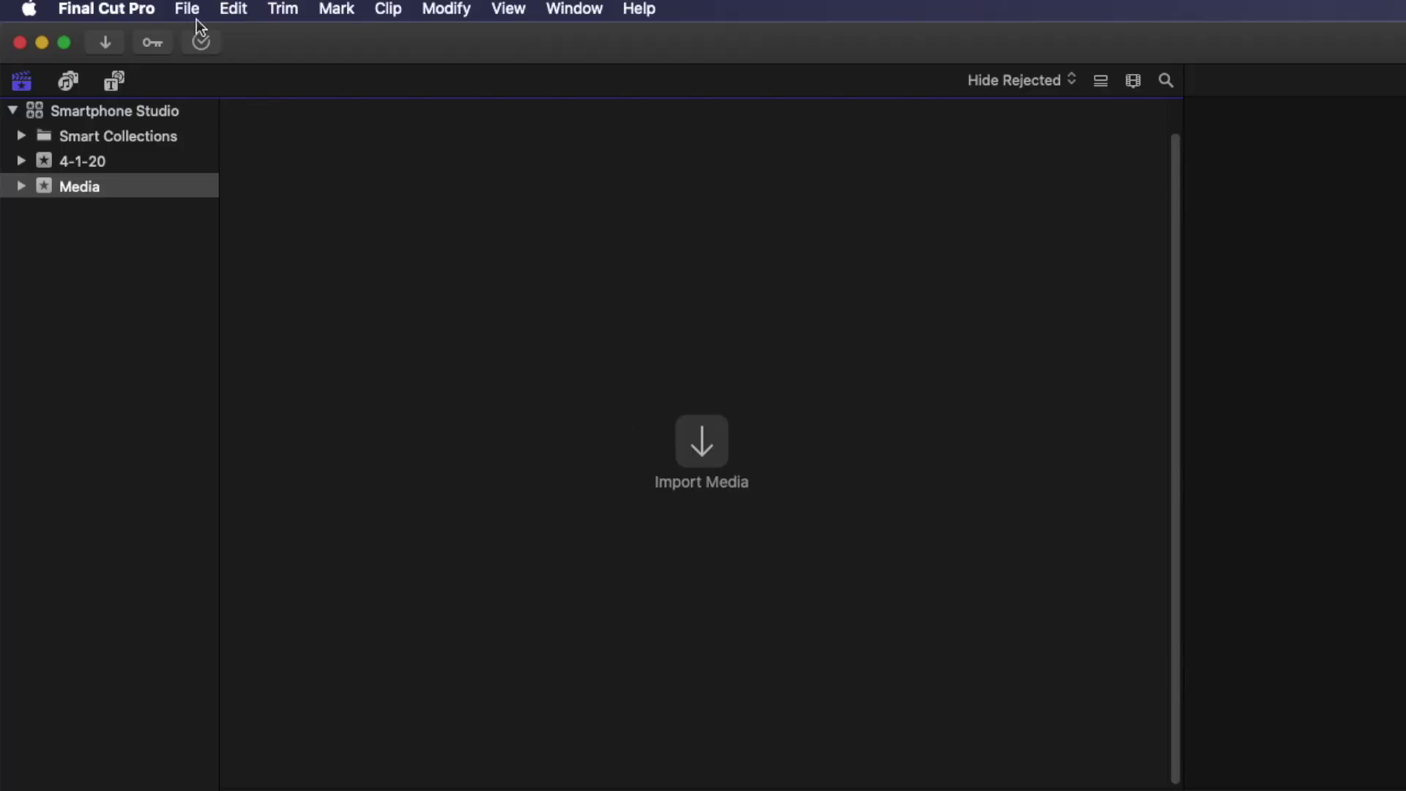
# Step: Create a new project named First Edit in the Media event via File > New > Project
pyautogui.click(189, 10)
pyautogui.moveTo(206, 35)
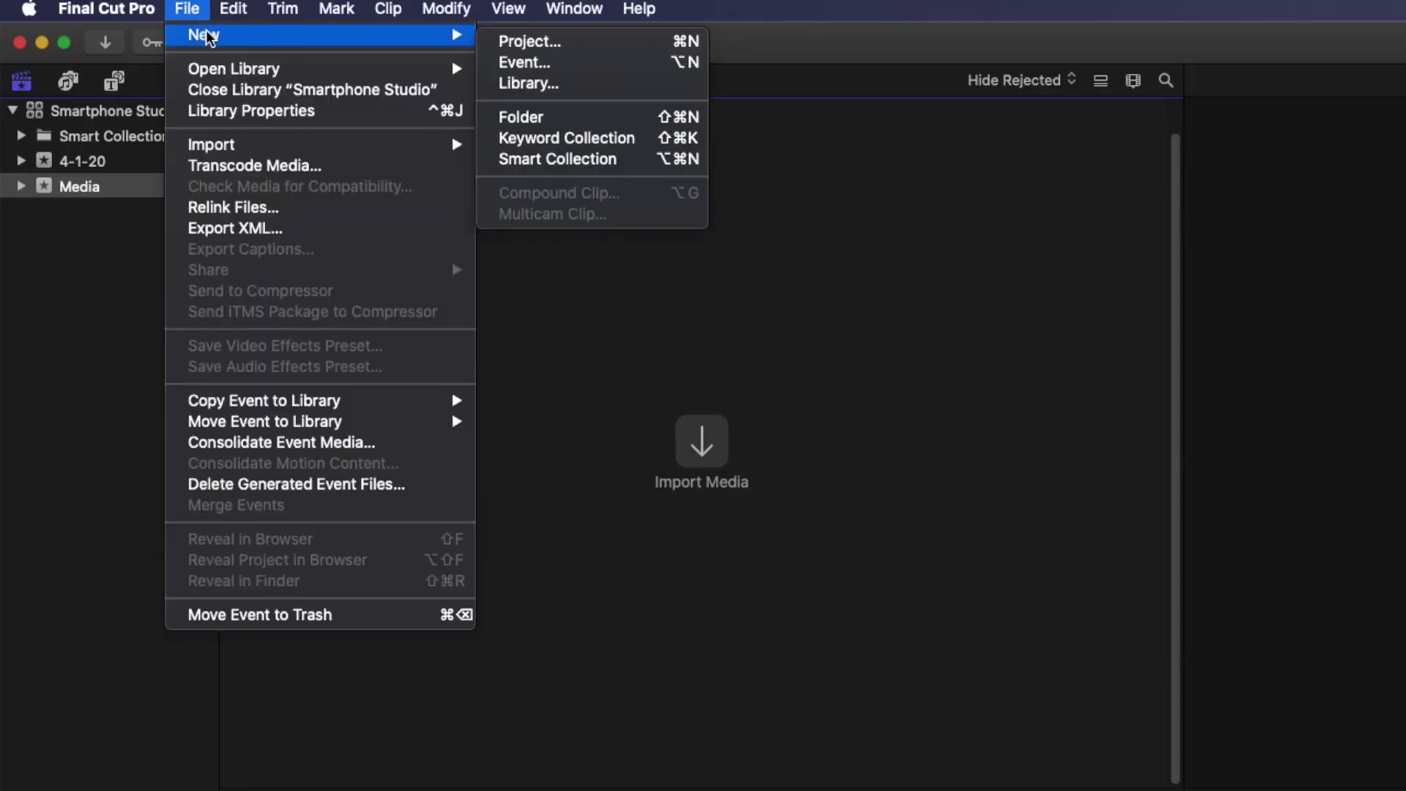
pyautogui.click(615, 46)
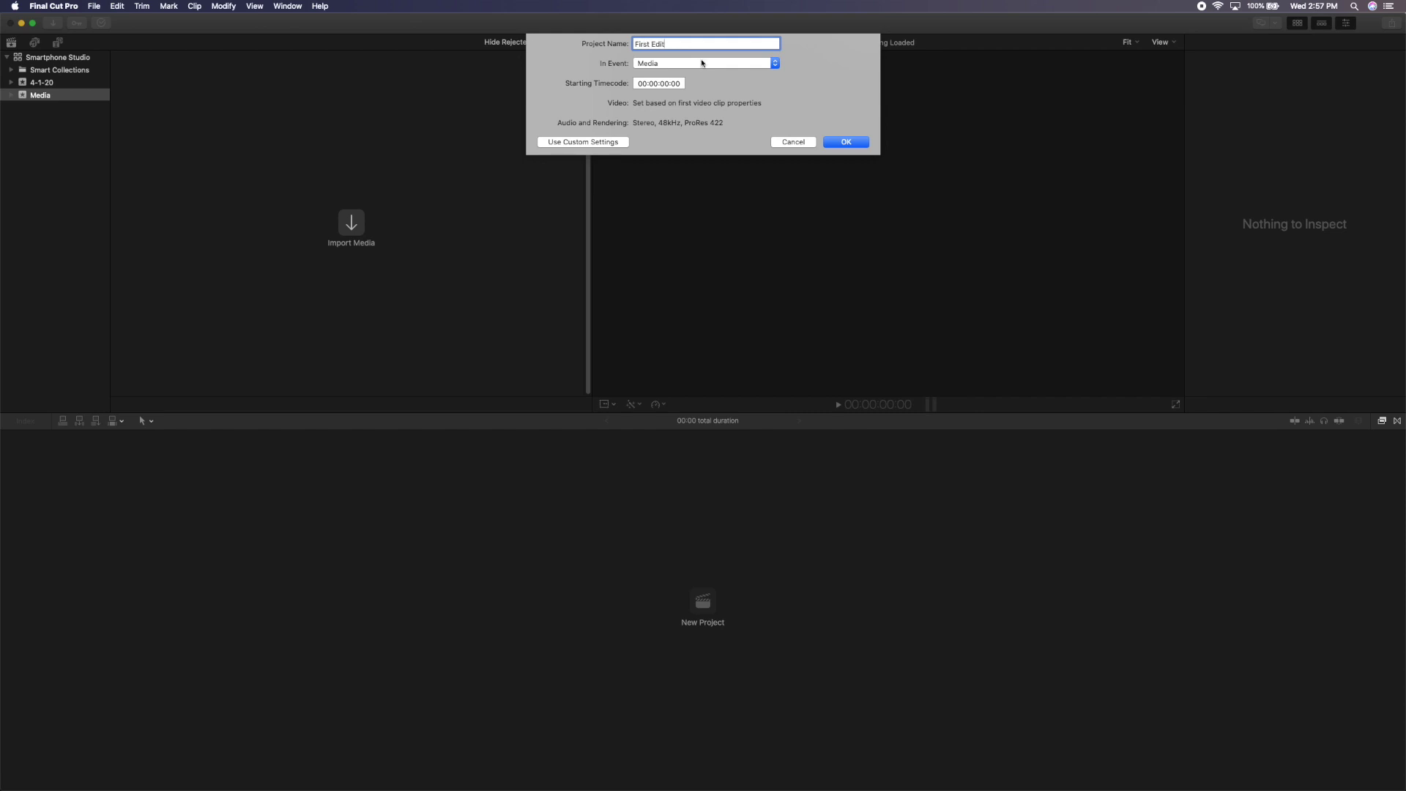
pyautogui.click(845, 142)
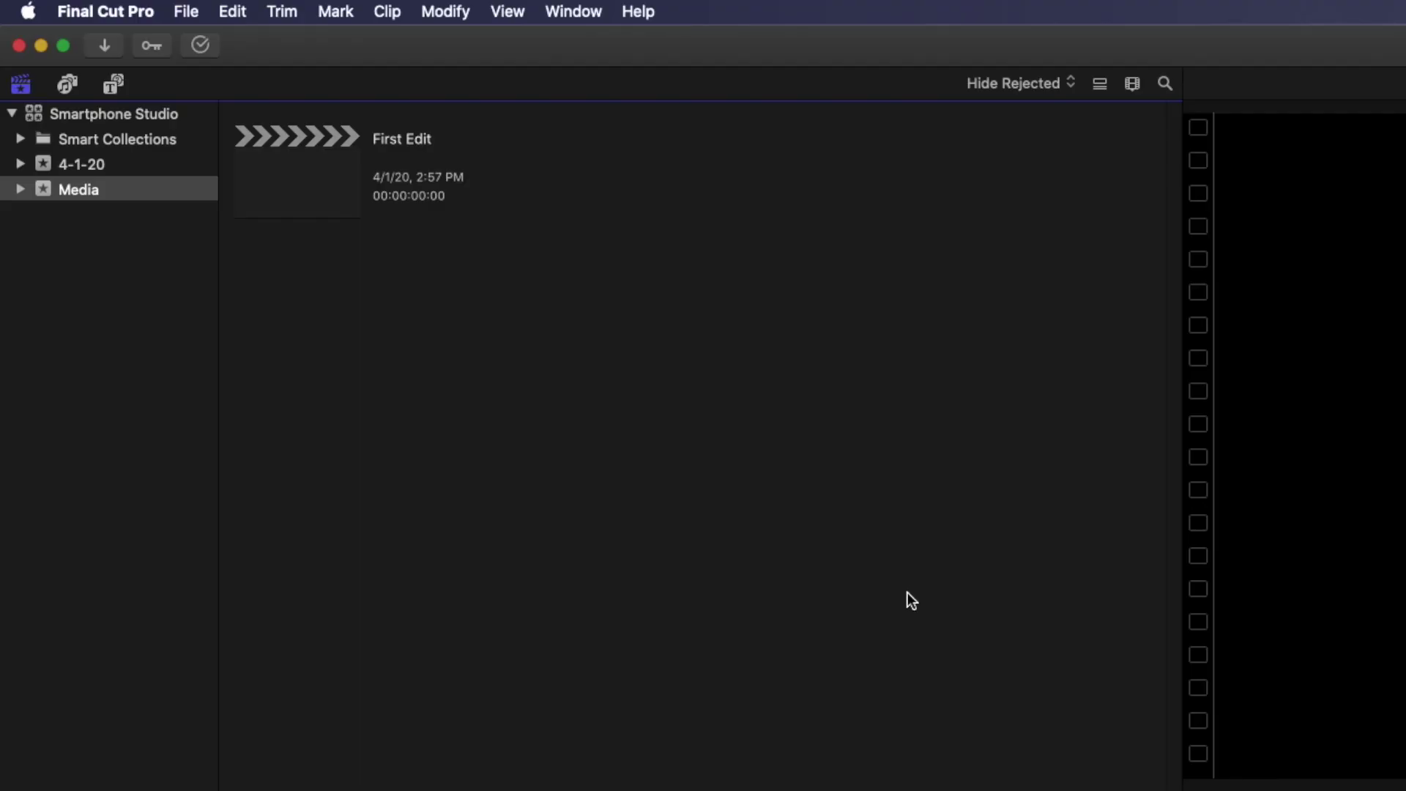
# Step: From File > Import > Media, select all three clips in Downloads and import them
pyautogui.click(186, 12)
pyautogui.moveTo(258, 155)
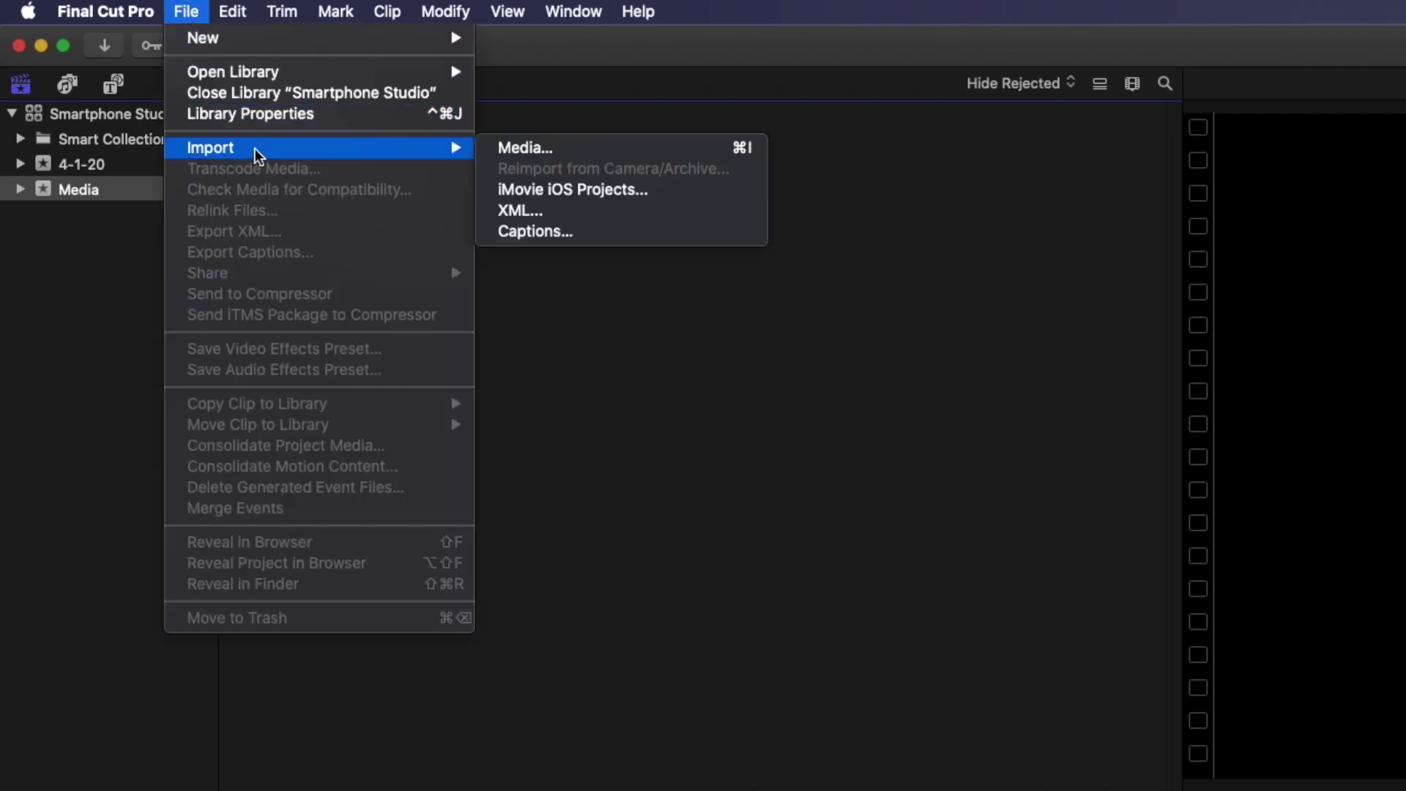
pyautogui.click(654, 154)
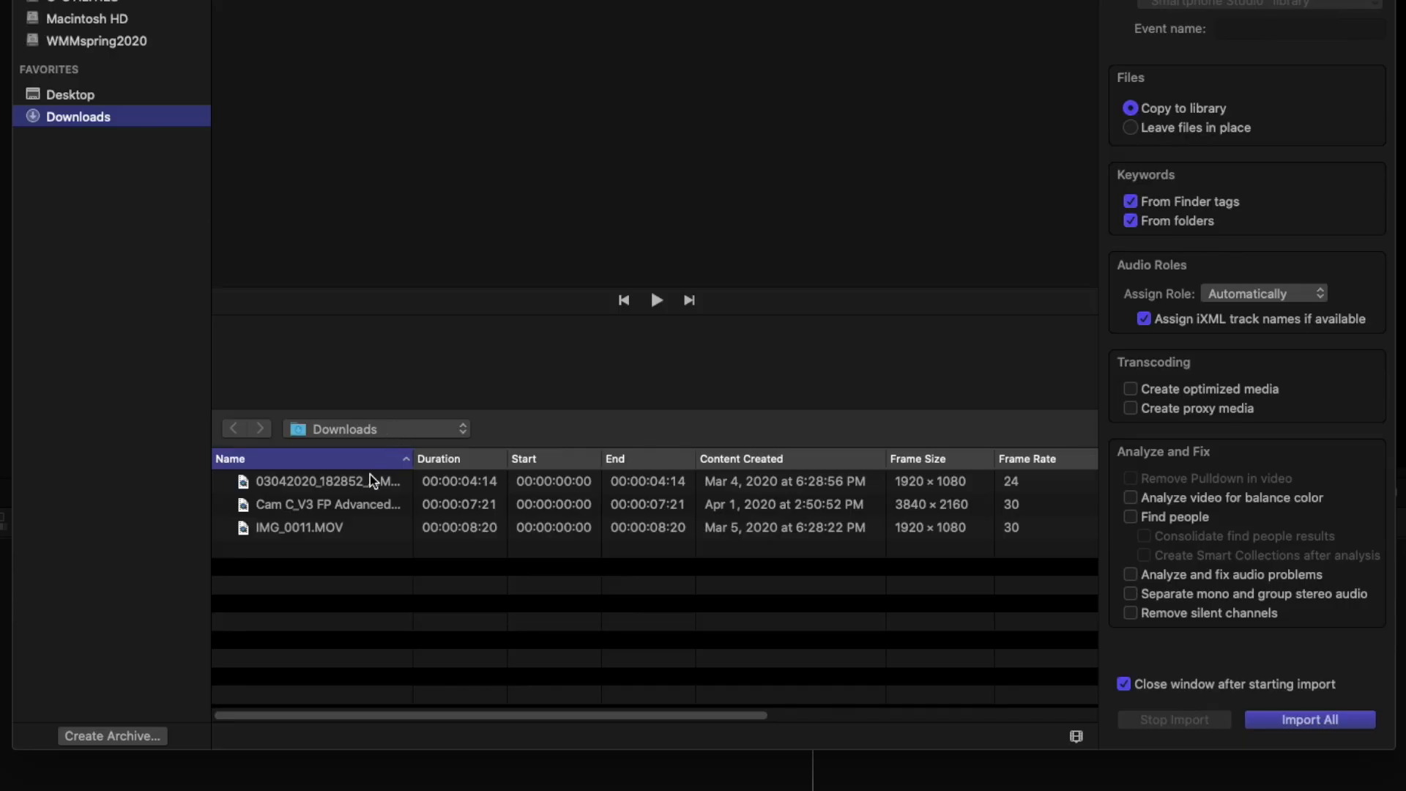
pyautogui.click(367, 477)
pyautogui.keyDown('shift'); pyautogui.click(359, 529); pyautogui.keyUp('shift')
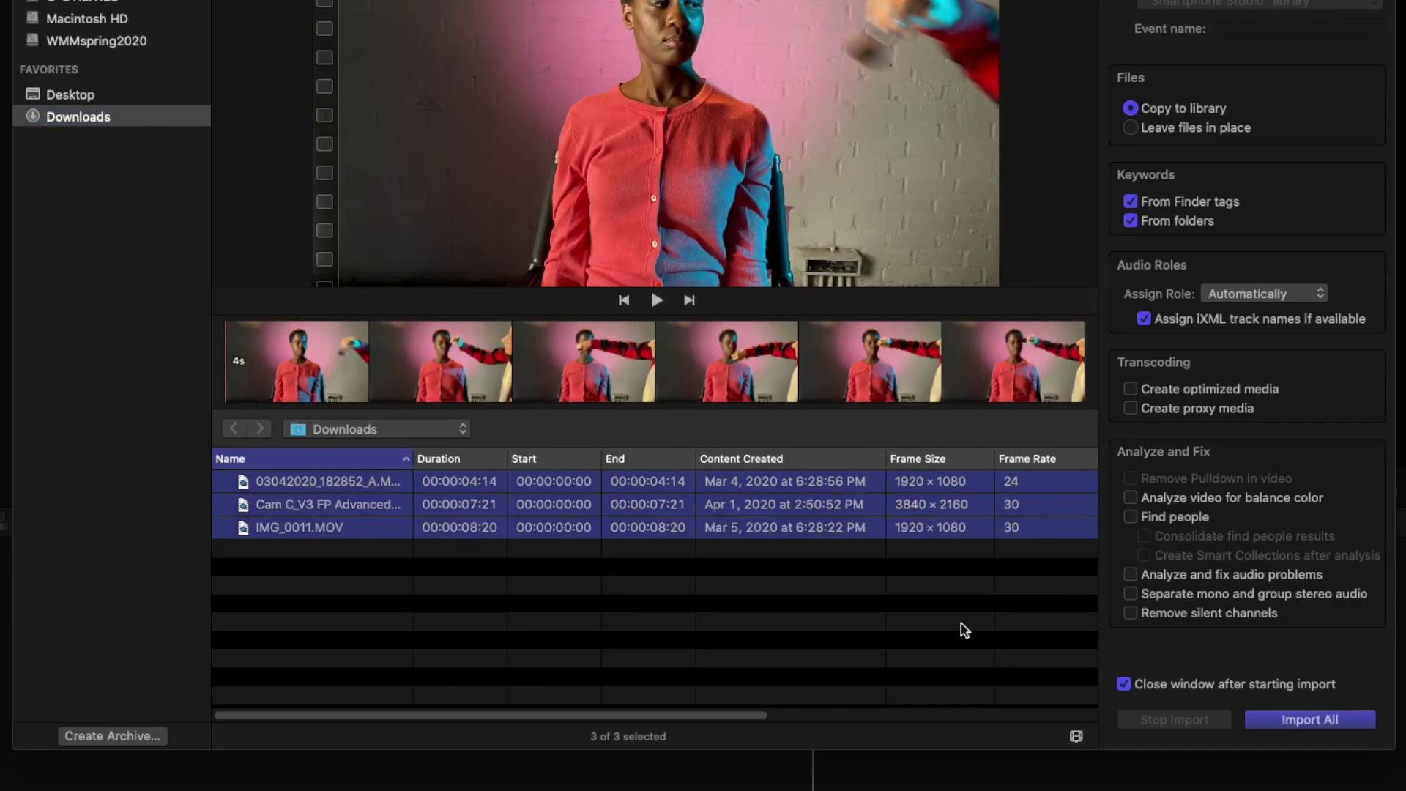
pyautogui.click(1348, 724)
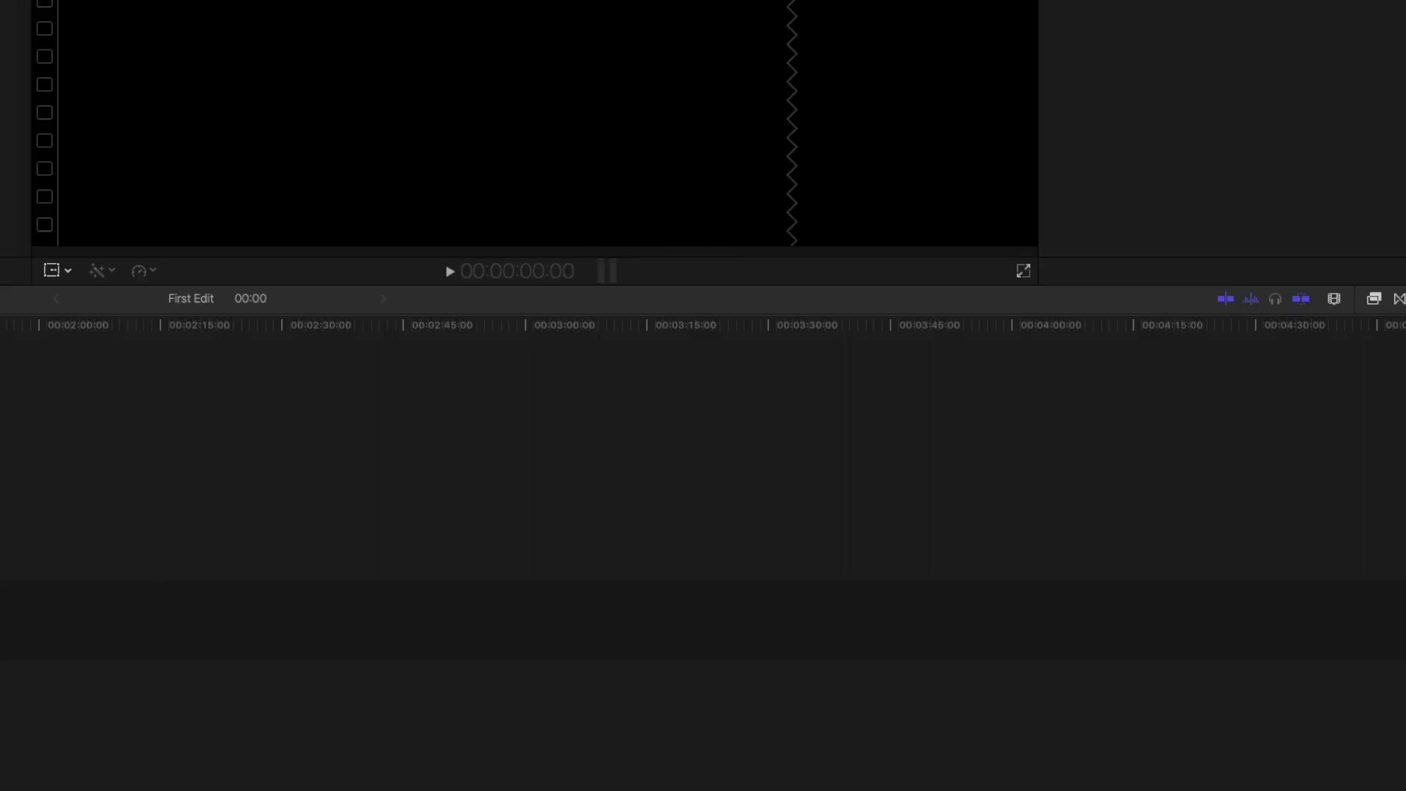
# Step: In Finder's Downloads, select Cam C_V3 FP Advanced INS_1B.mov along with the other two movie files
pyautogui.press('super+Tab')
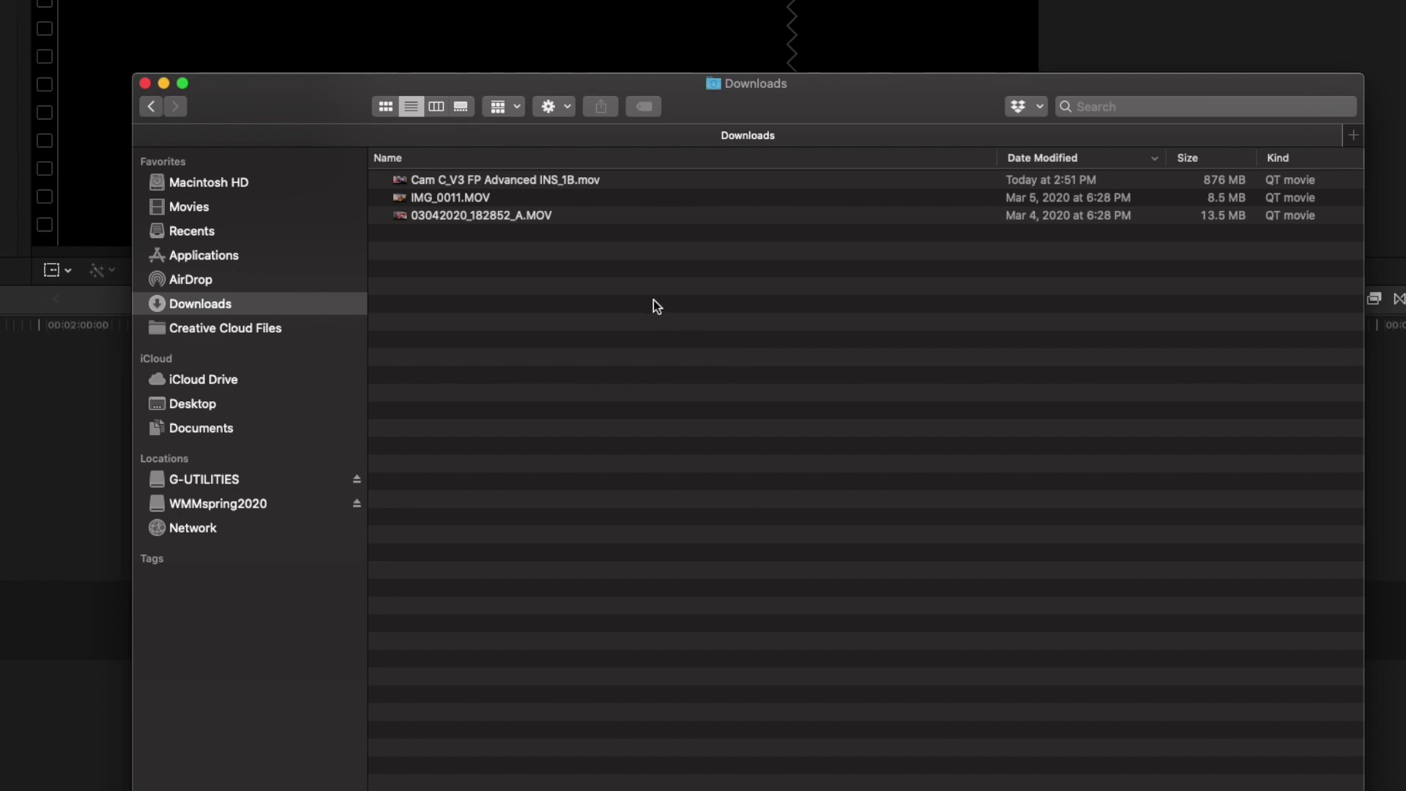
pyautogui.click(633, 180)
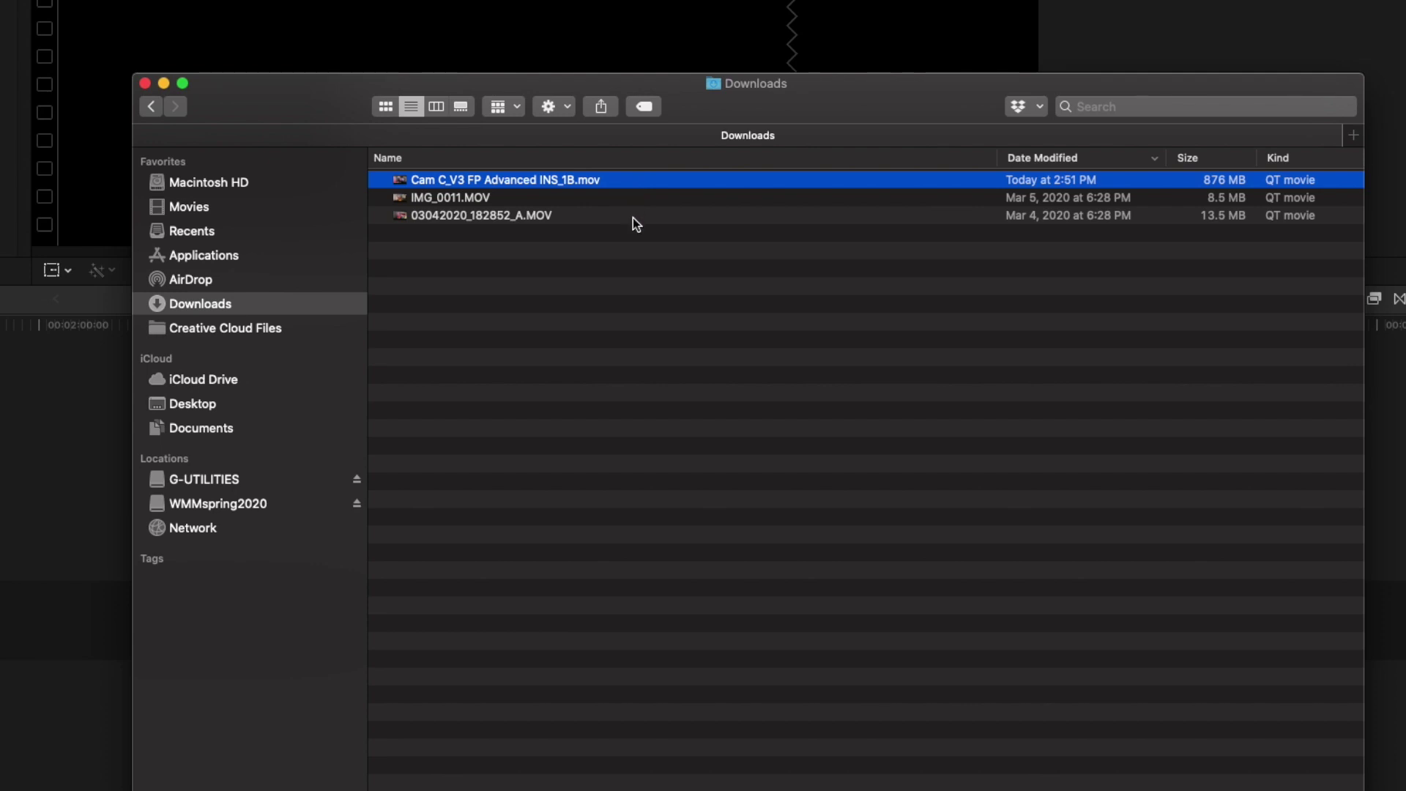
pyautogui.keyDown('shift'); pyautogui.click(636, 215); pyautogui.keyUp('shift')
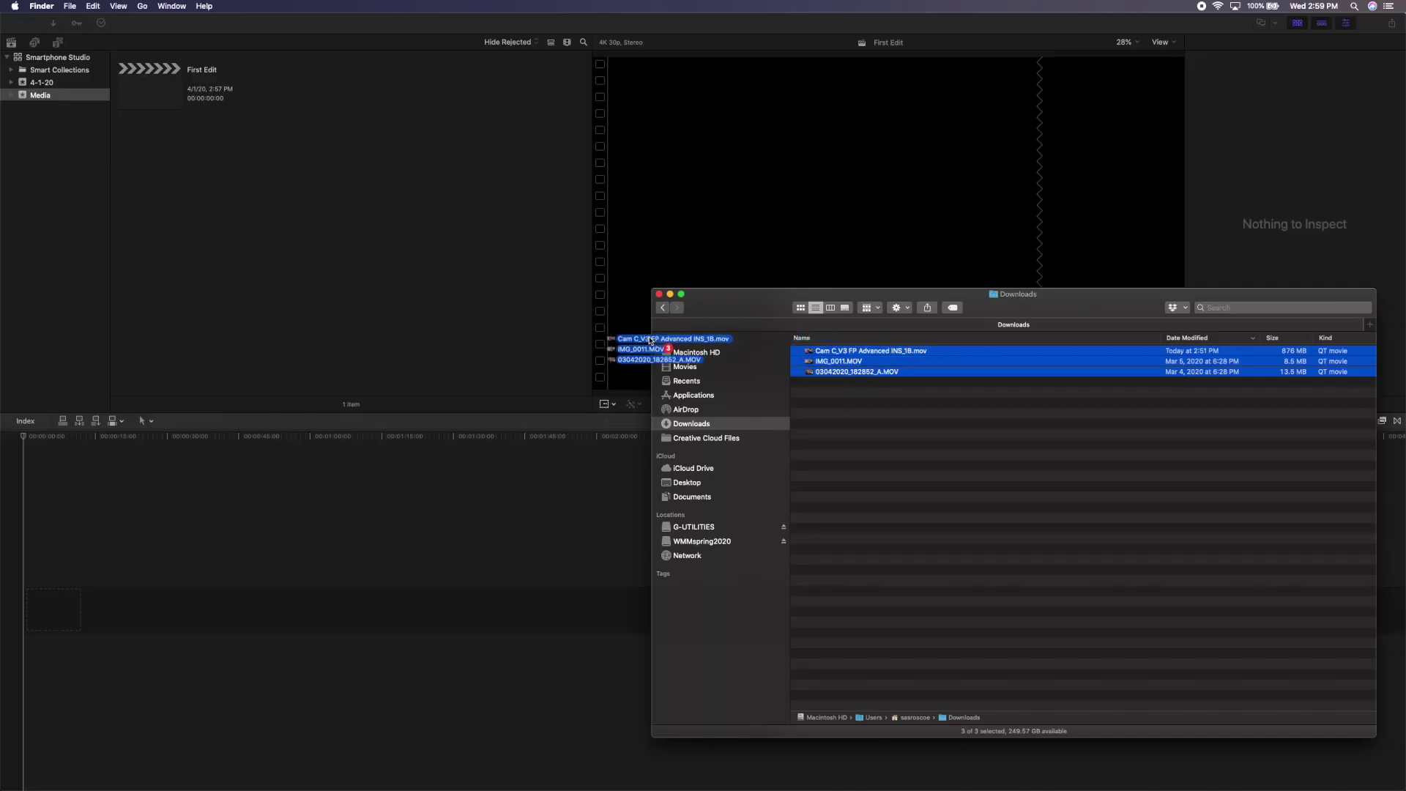
# Step: Drag the three selected movie files from Finder into the Media event browser
pyautogui.moveTo(659, 336); pyautogui.dragTo(289, 212)
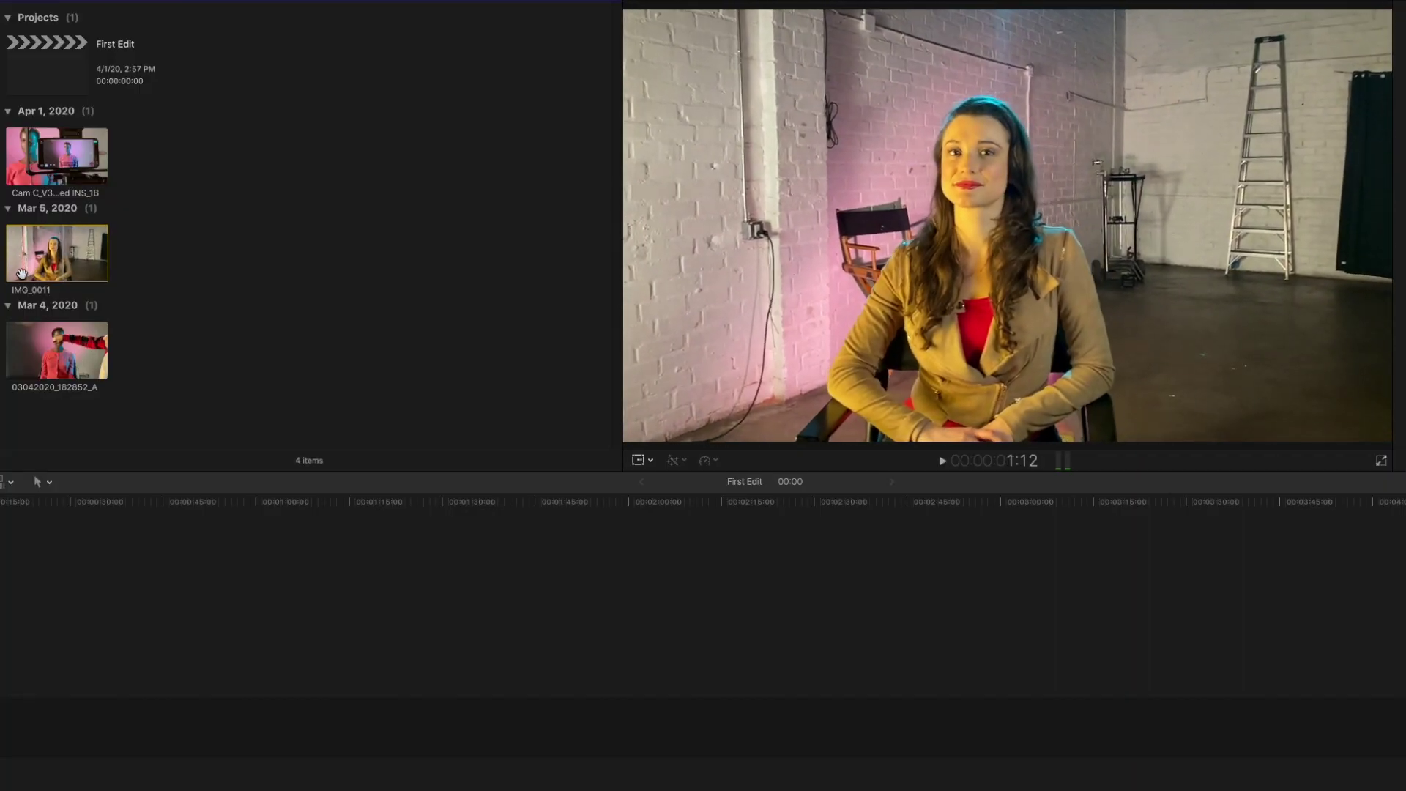
pyautogui.press('space')
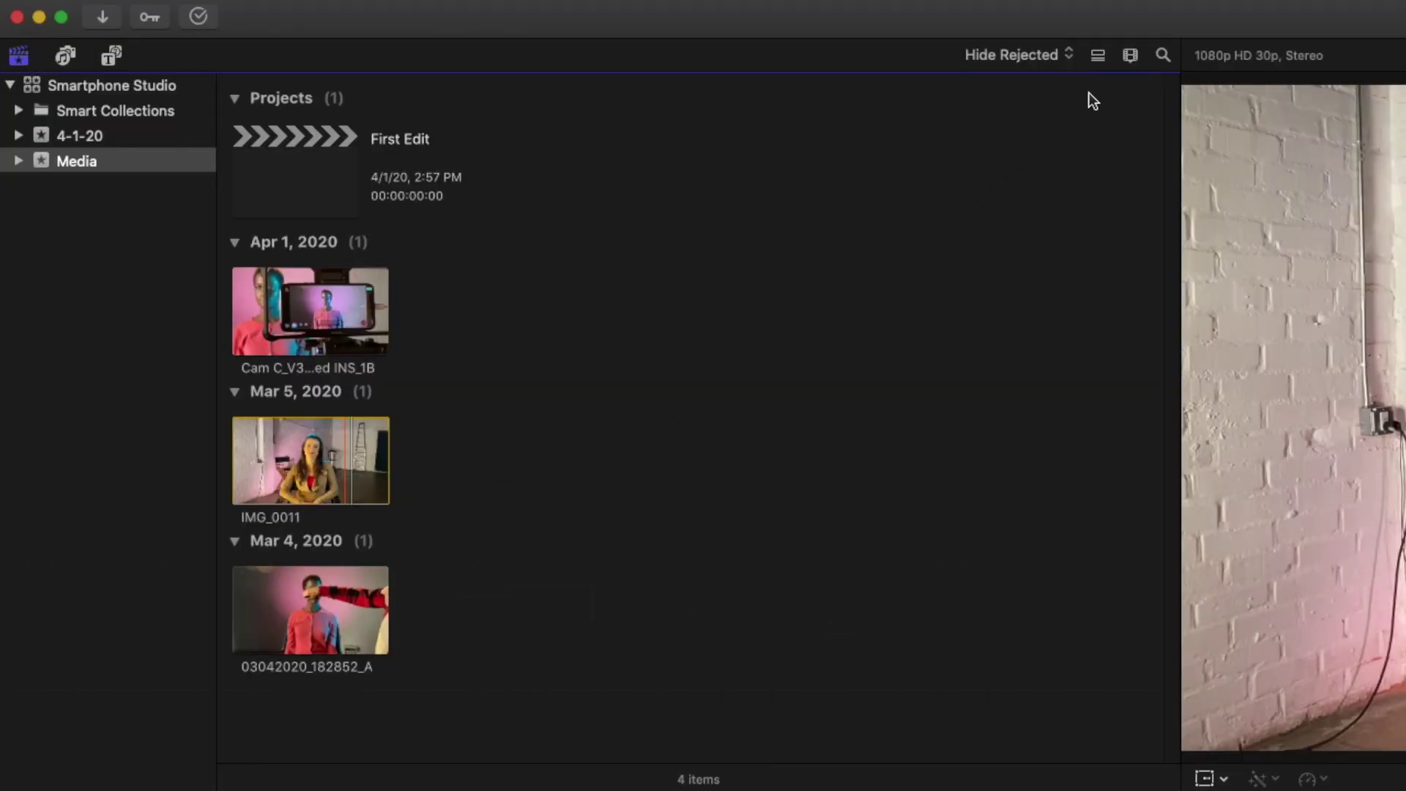
pyautogui.click(1099, 56)
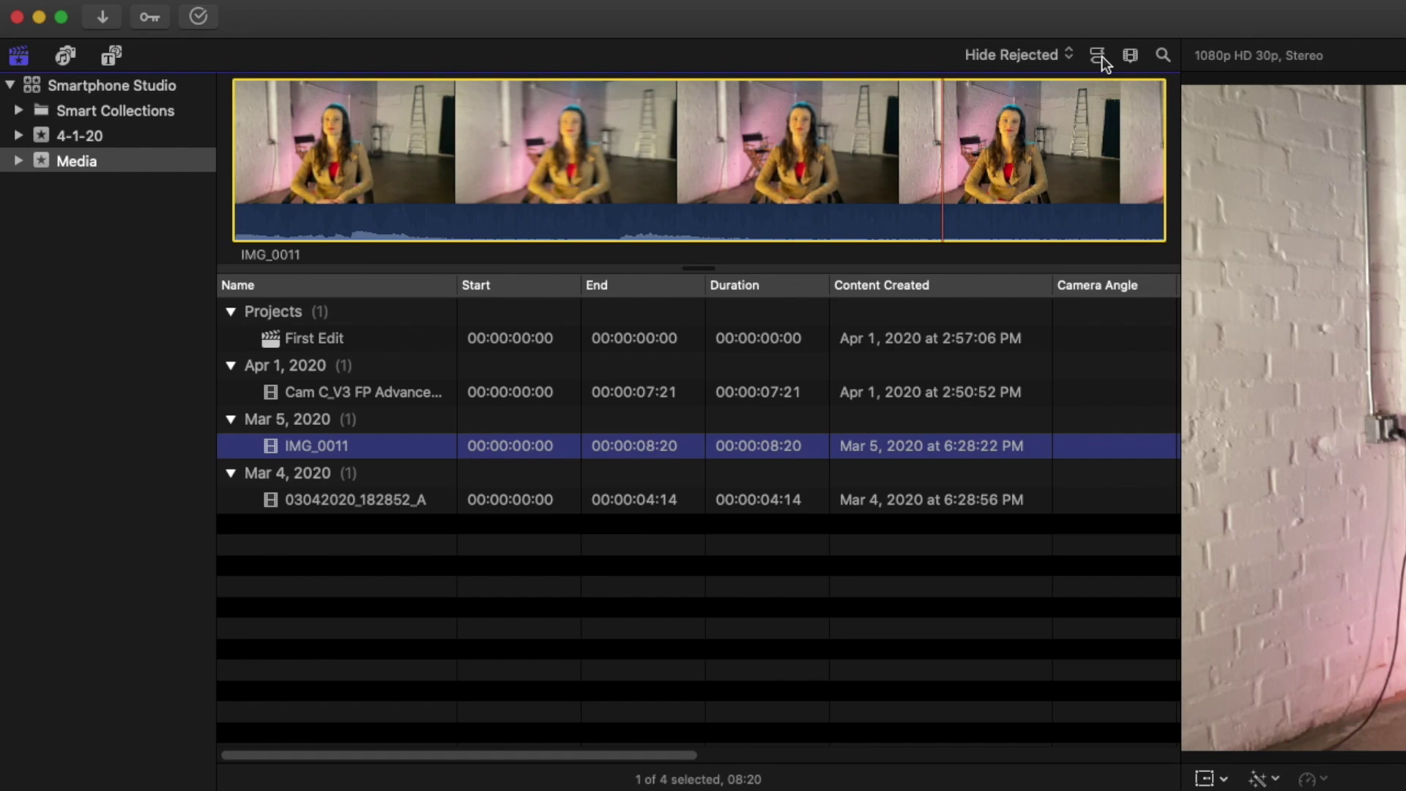
pyautogui.click(1103, 59)
pyautogui.click(1098, 56)
pyautogui.press('Up')
pyautogui.press('Down')
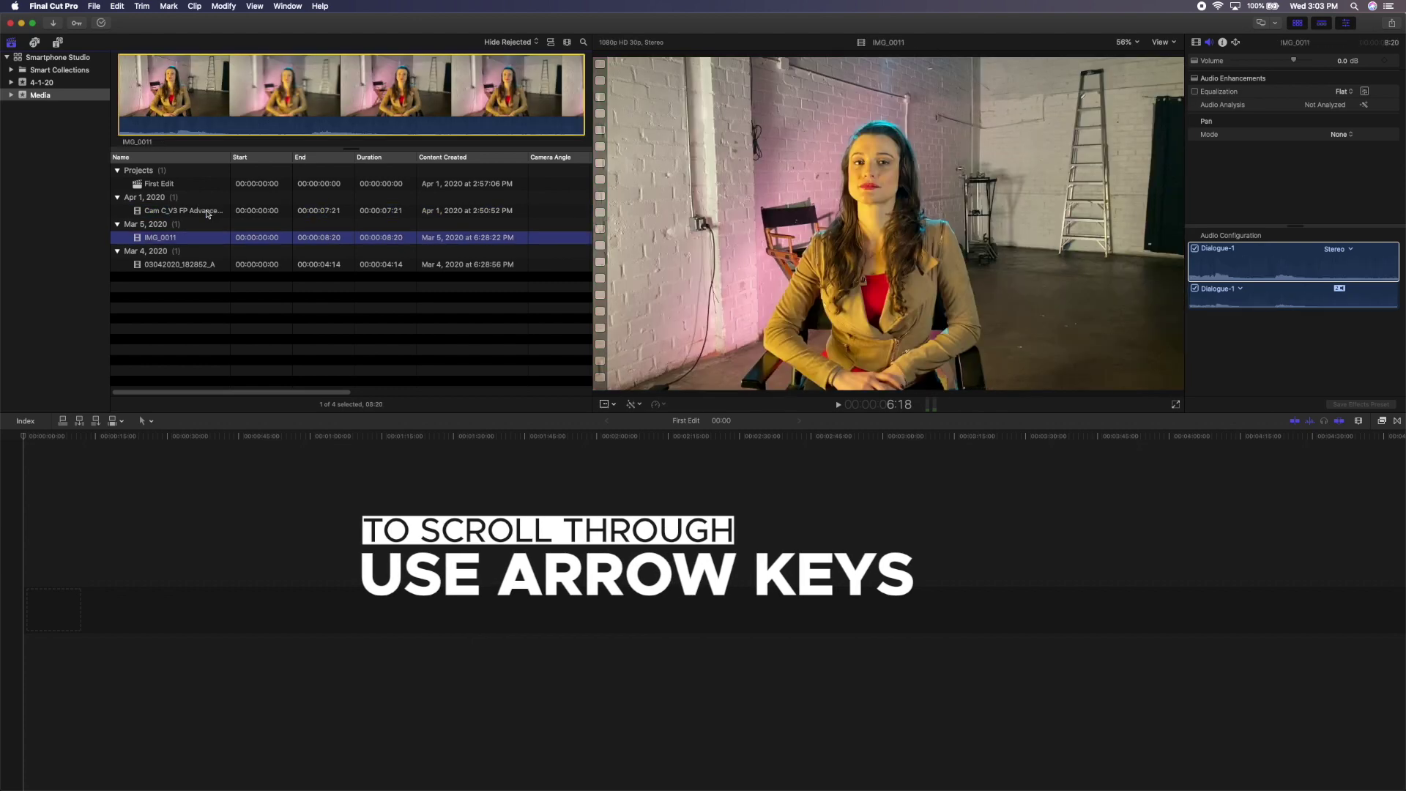
pyautogui.press('Up')
pyautogui.press('Down')
pyautogui.press('Up')
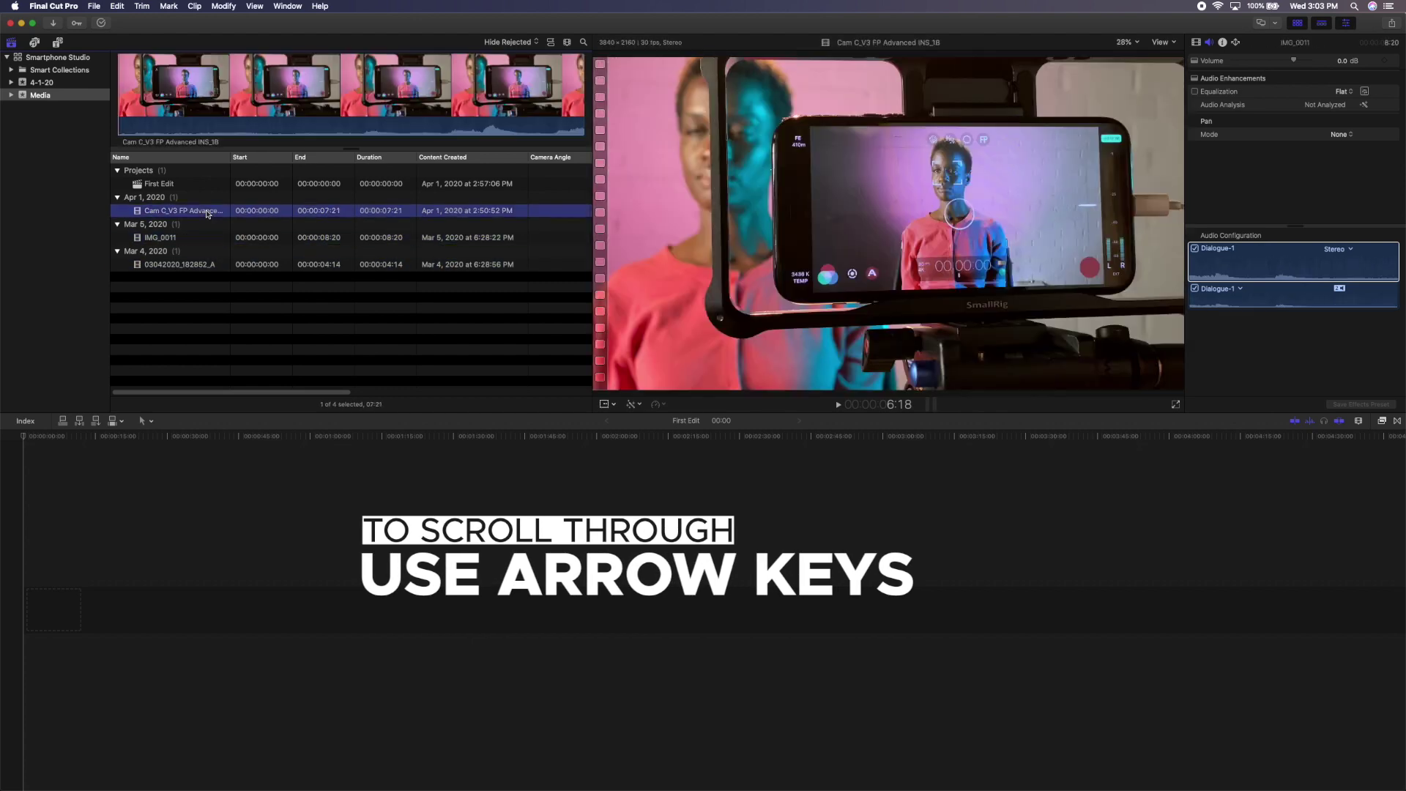
pyautogui.press('Down')
pyautogui.press('Up')
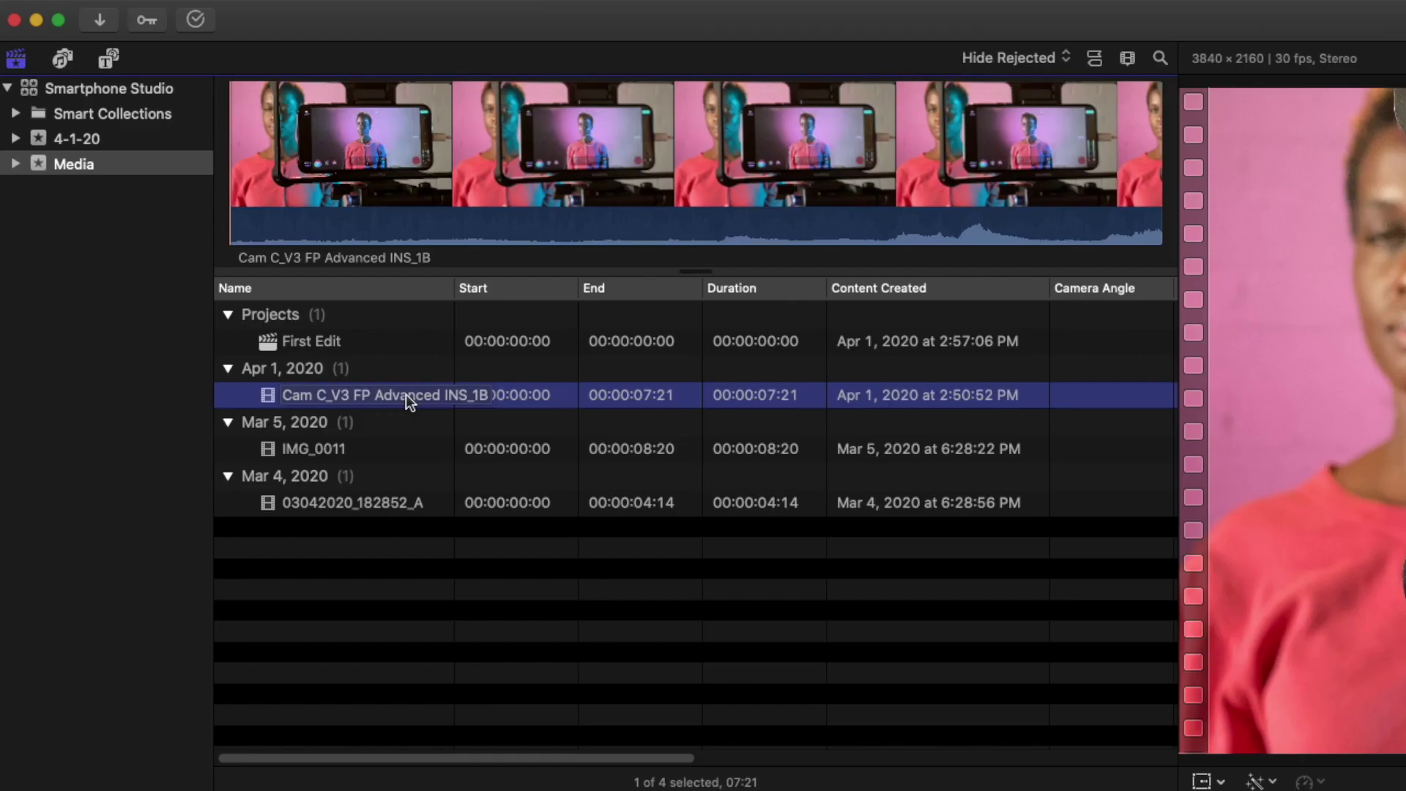
pyautogui.click(667, 154)
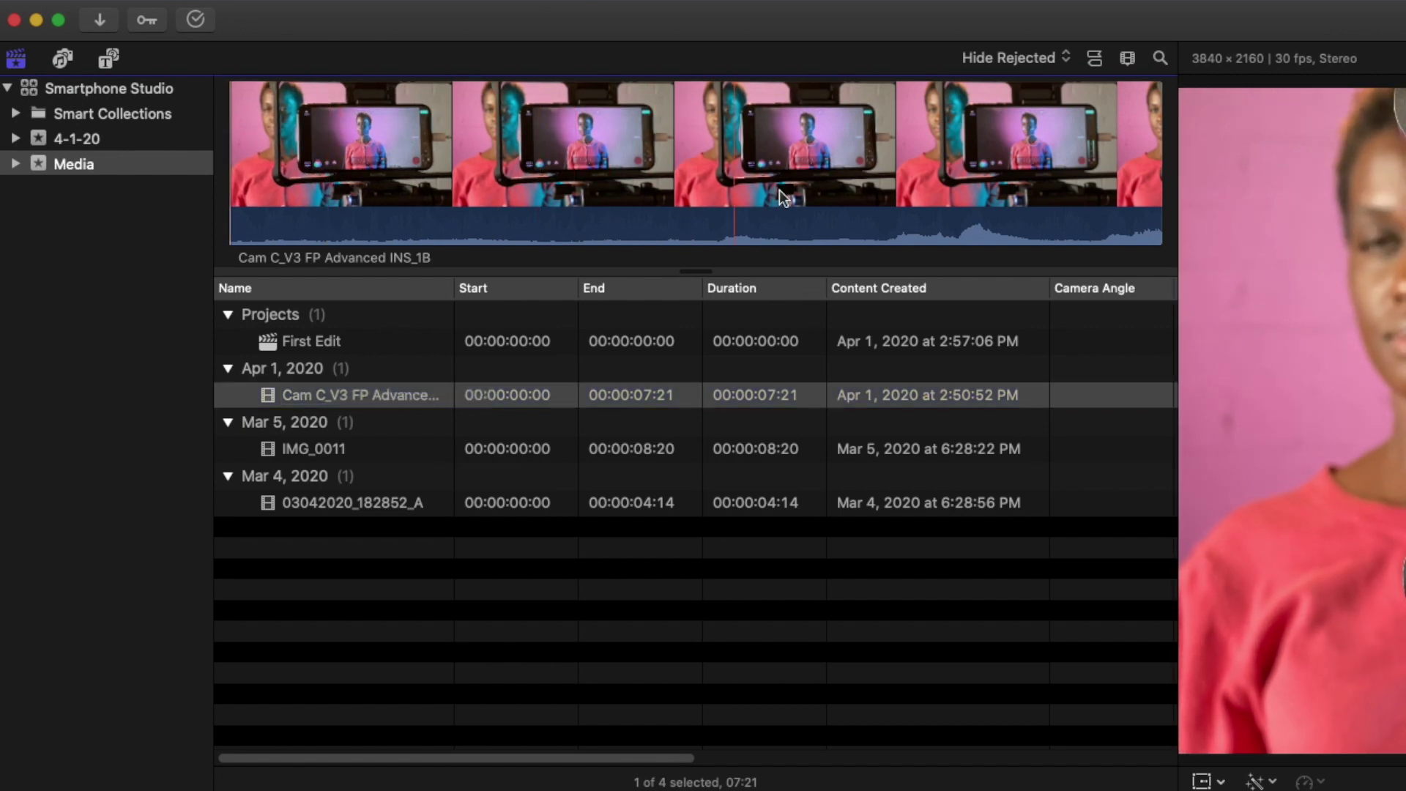
pyautogui.press('space')
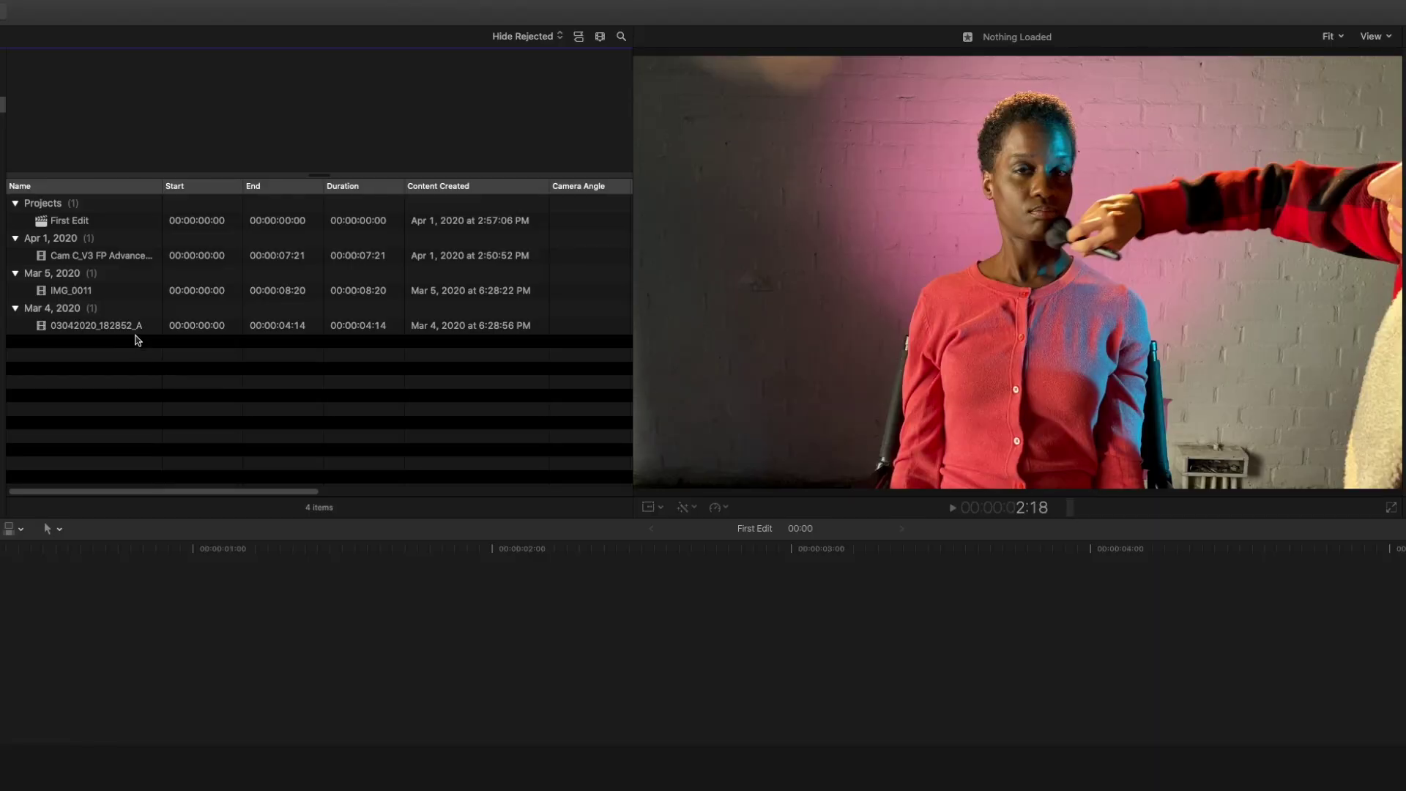
# Step: Mark a range of 03042020_182852_A, drag it into the First Edit timeline, and play from the start
pyautogui.click(135, 329)
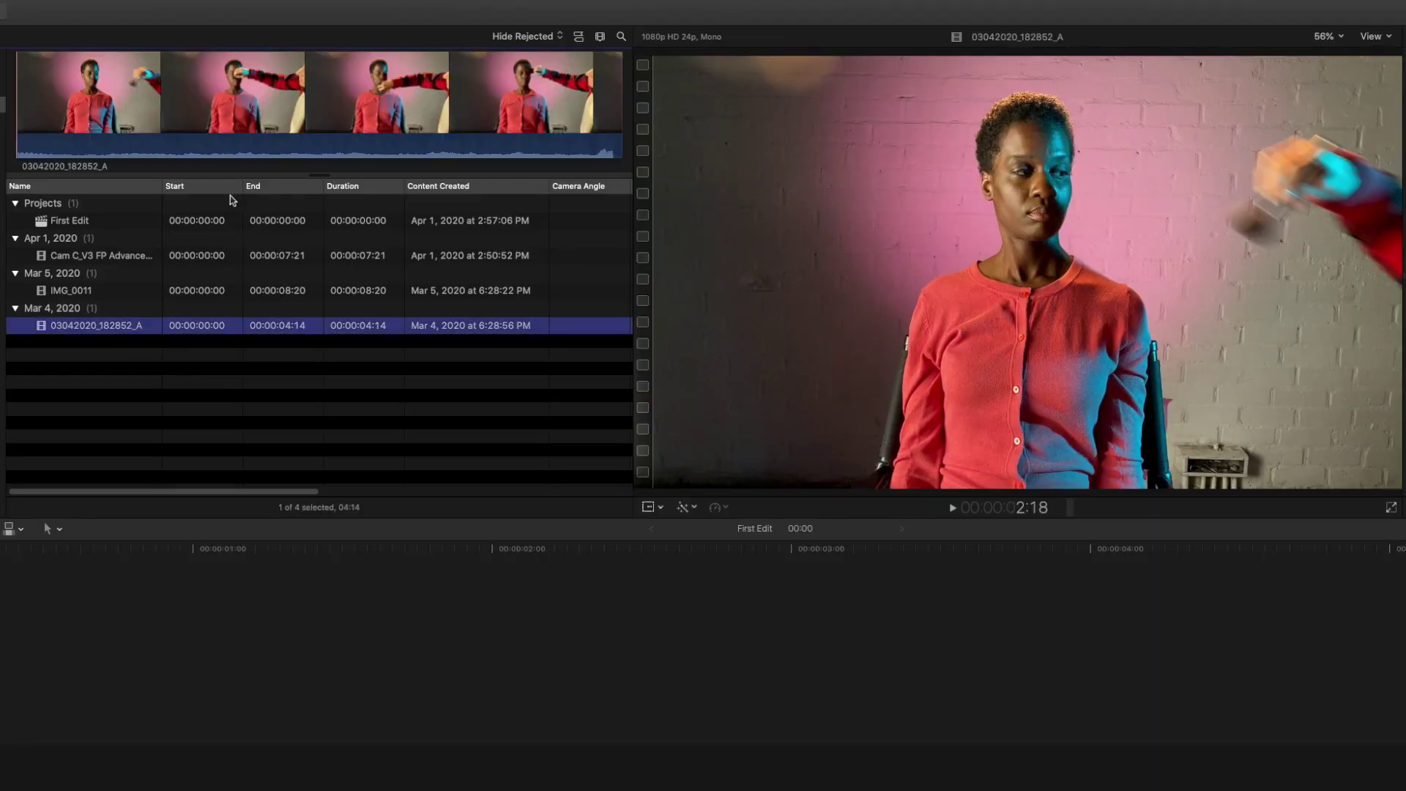
pyautogui.click(295, 120)
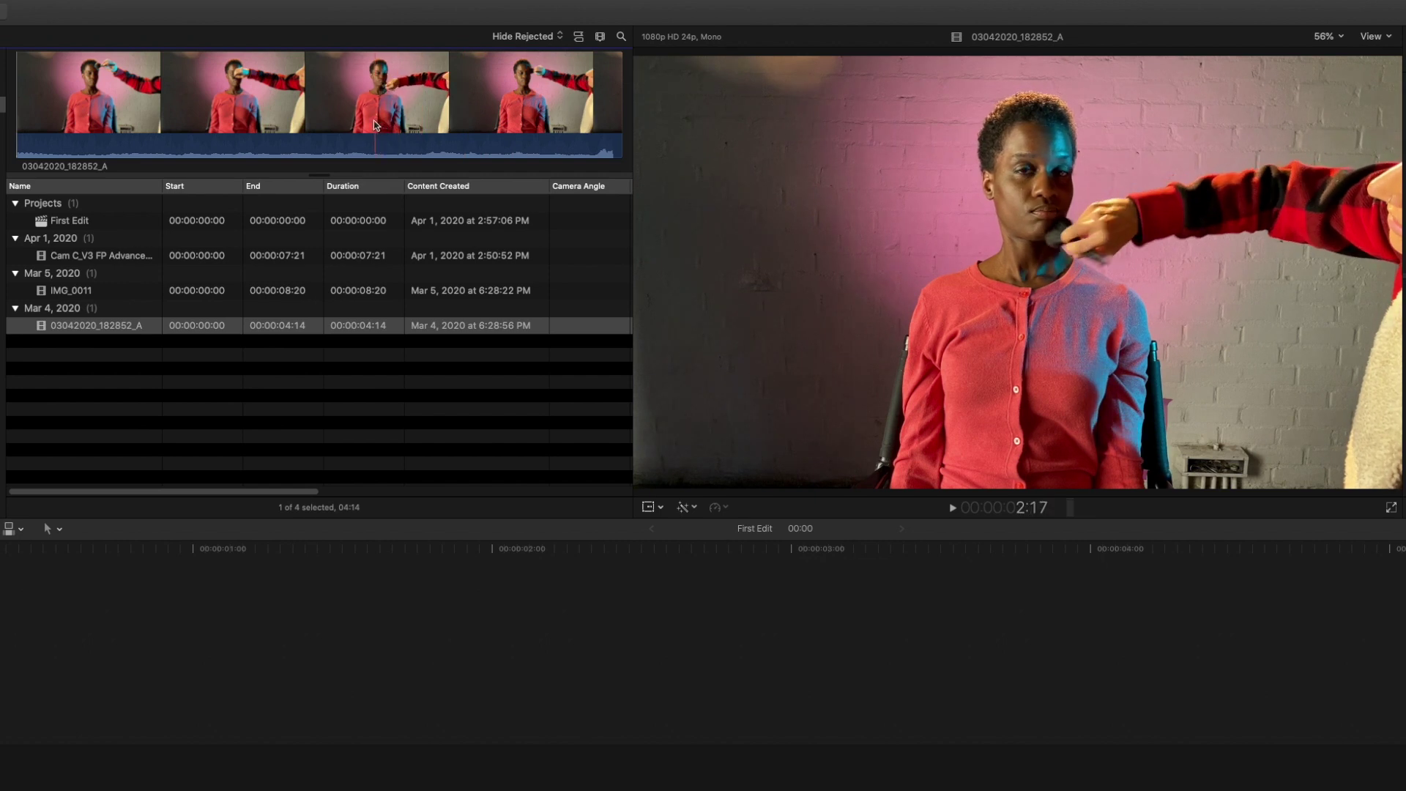
pyautogui.moveTo(372, 124); pyautogui.dragTo(556, 139)
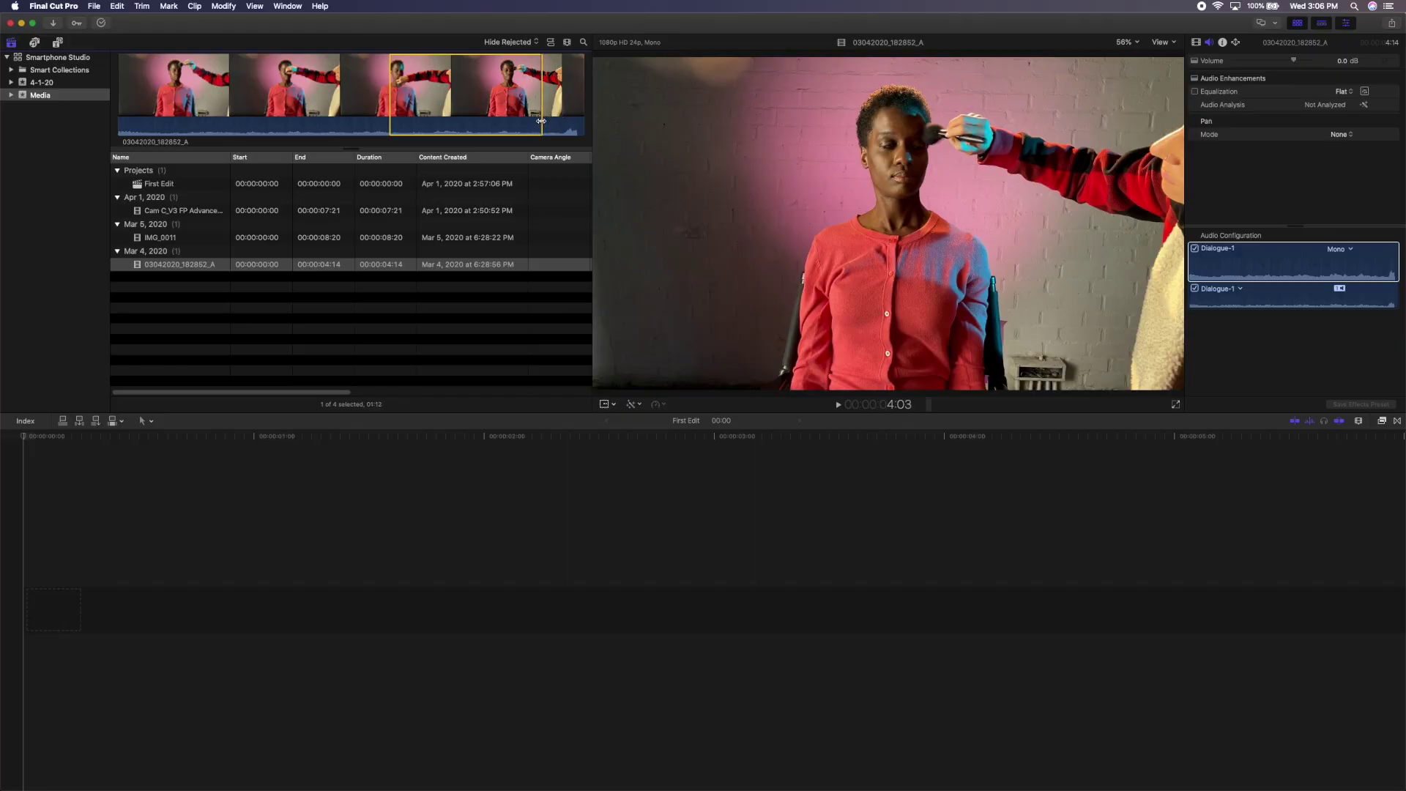
pyautogui.moveTo(397, 287); pyautogui.dragTo(73, 614)
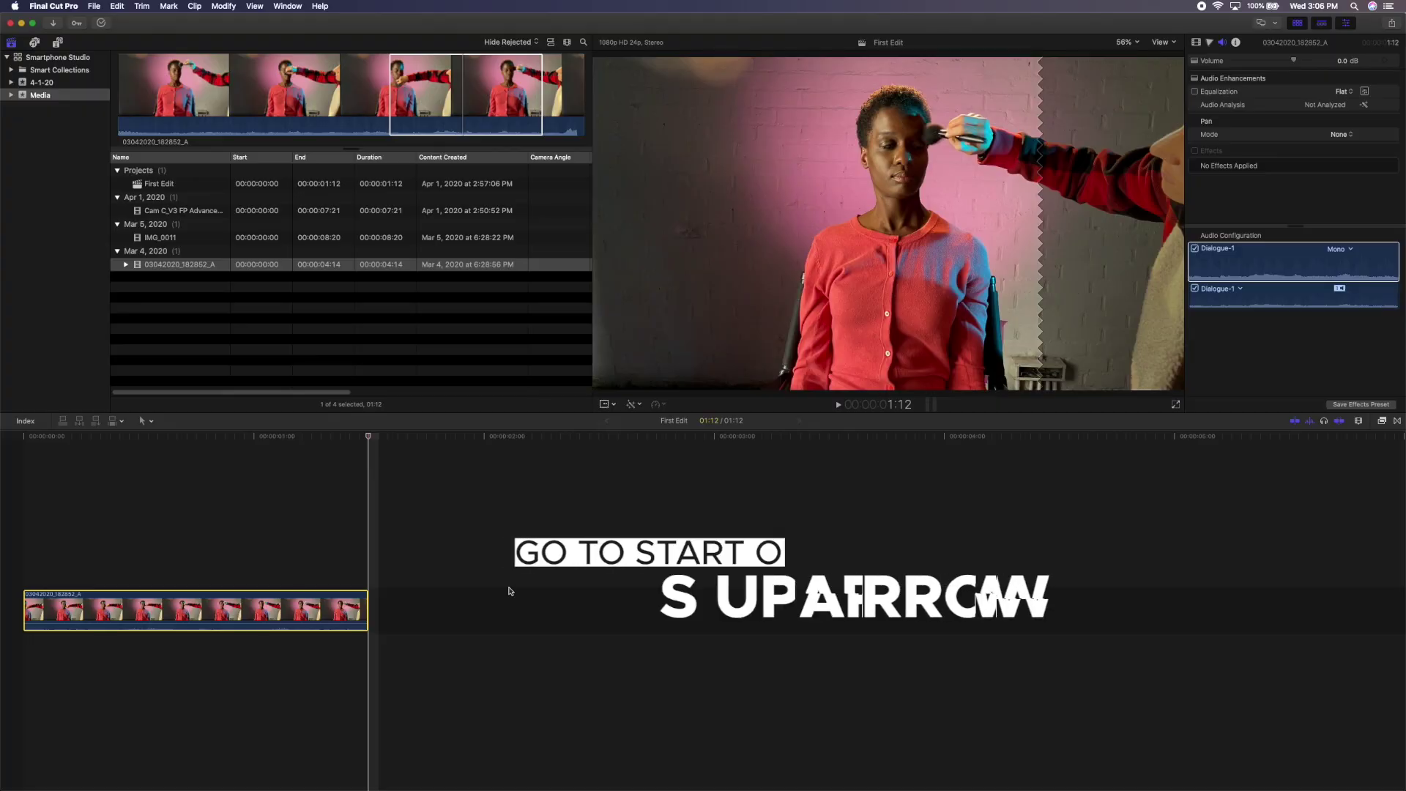
pyautogui.press('Up')
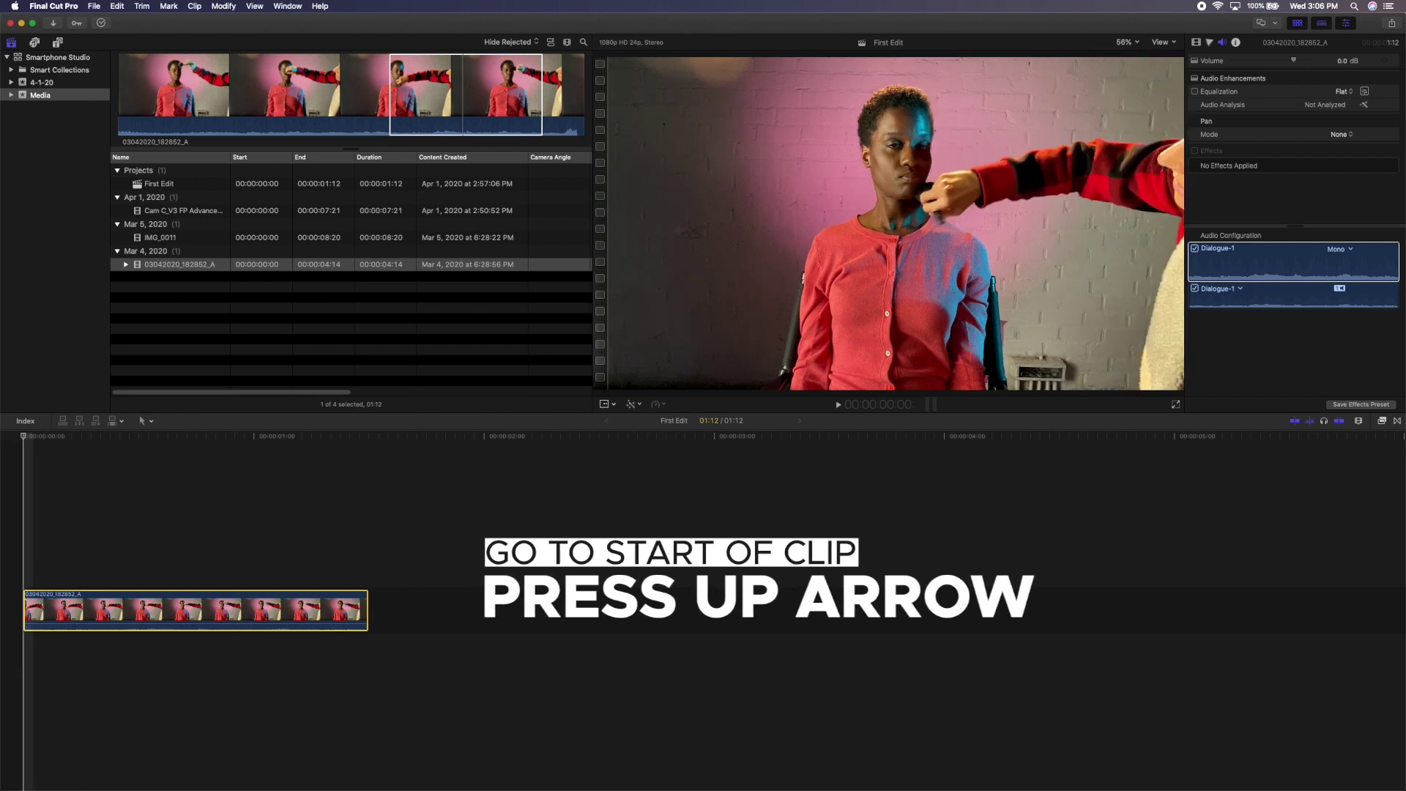
pyautogui.press('space')
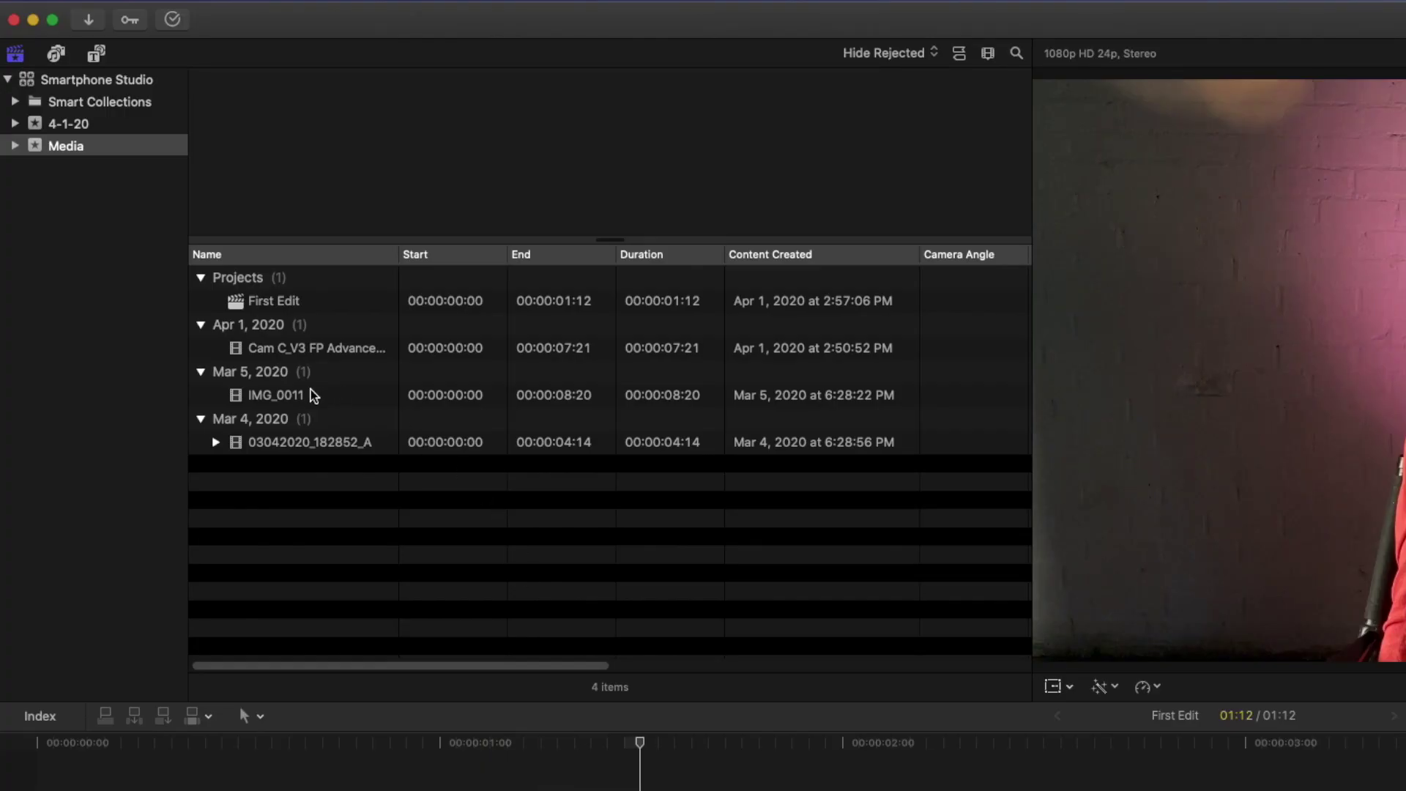
# Step: Append IMG_0011 after the first clip with E, then step between the edit points
pyautogui.click(313, 396)
pyautogui.click(603, 157)
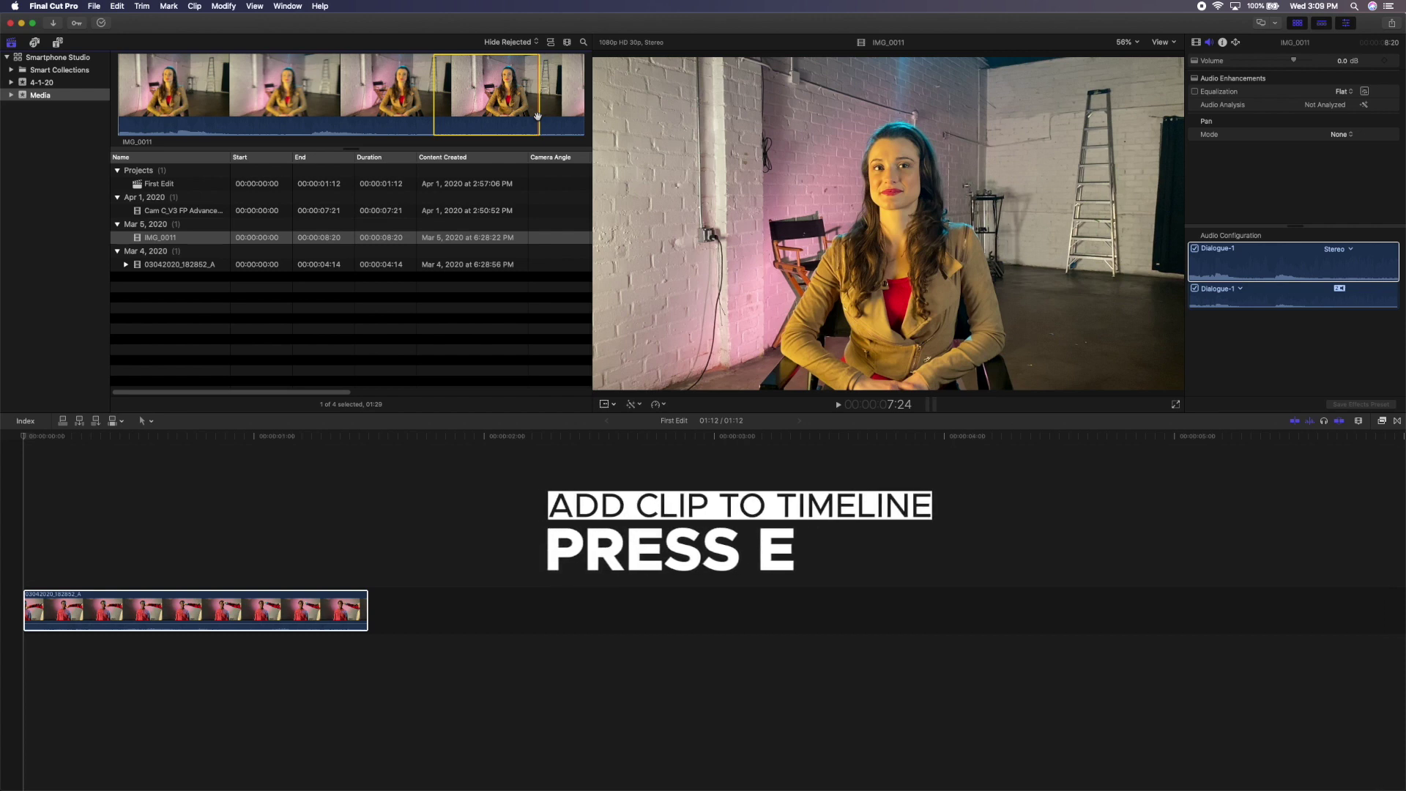
pyautogui.press('e')
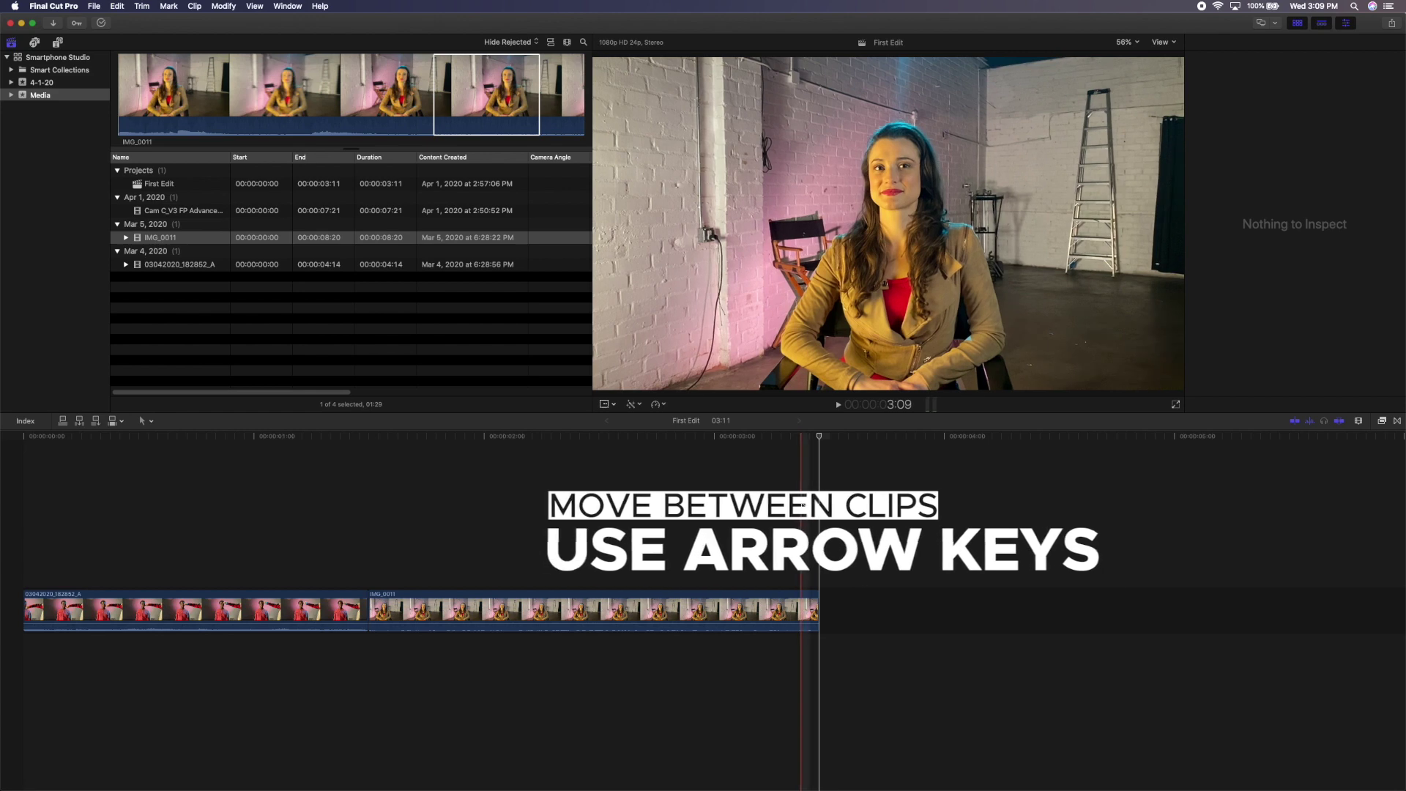
pyautogui.press('Up')
pyautogui.press('Up')
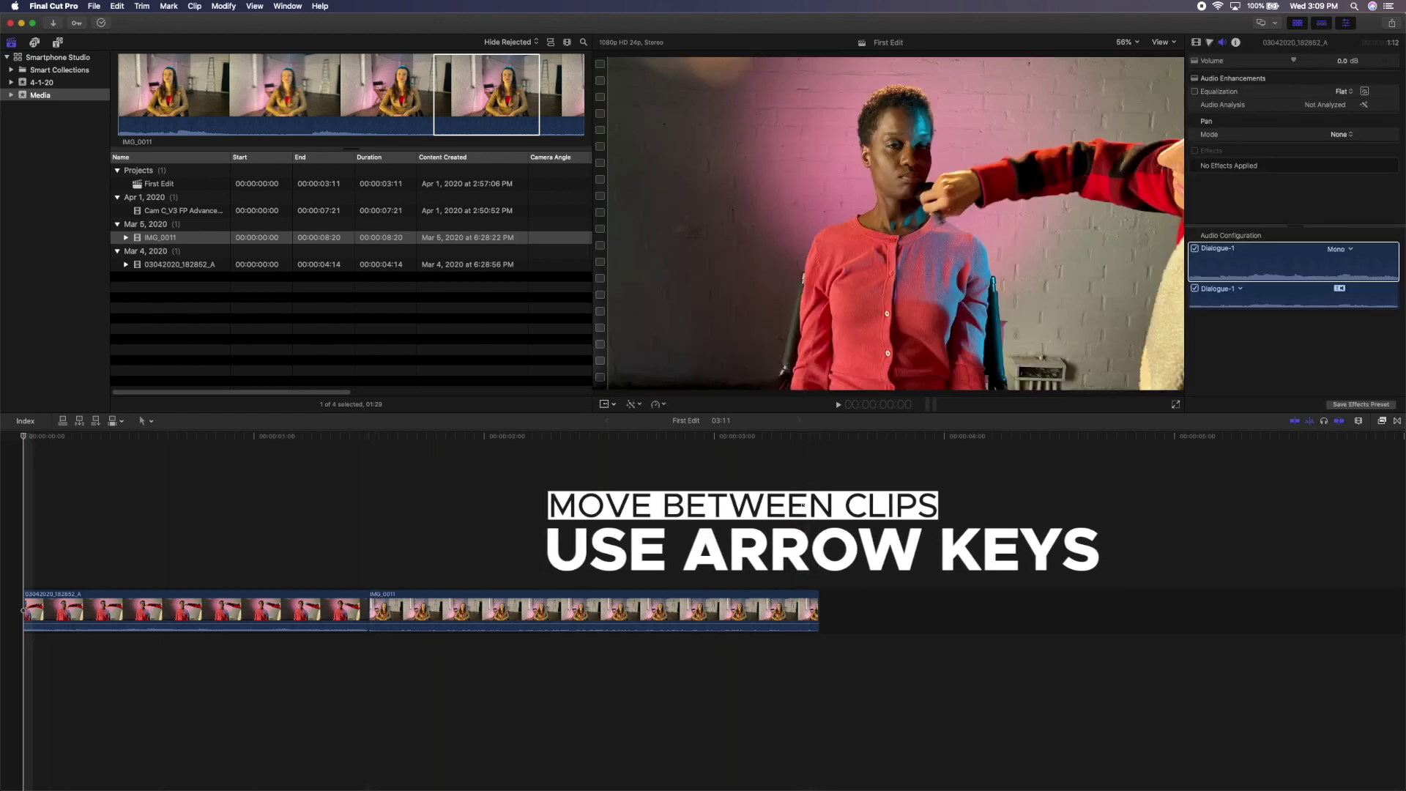
pyautogui.press('Down')
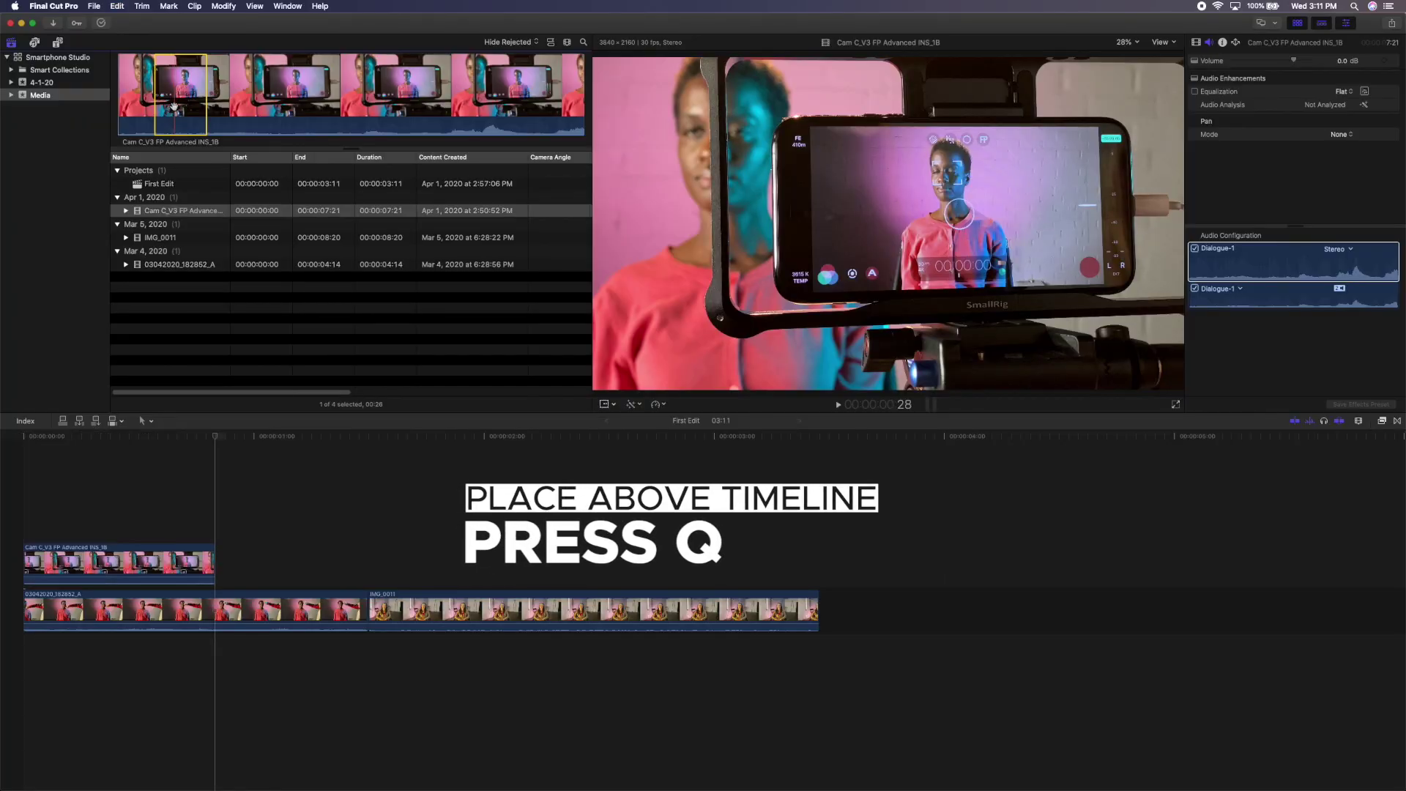
# Step: Insert the Cam C_V3 clip at the playhead with W, then append it at the storyline's end
pyautogui.click(93, 456)
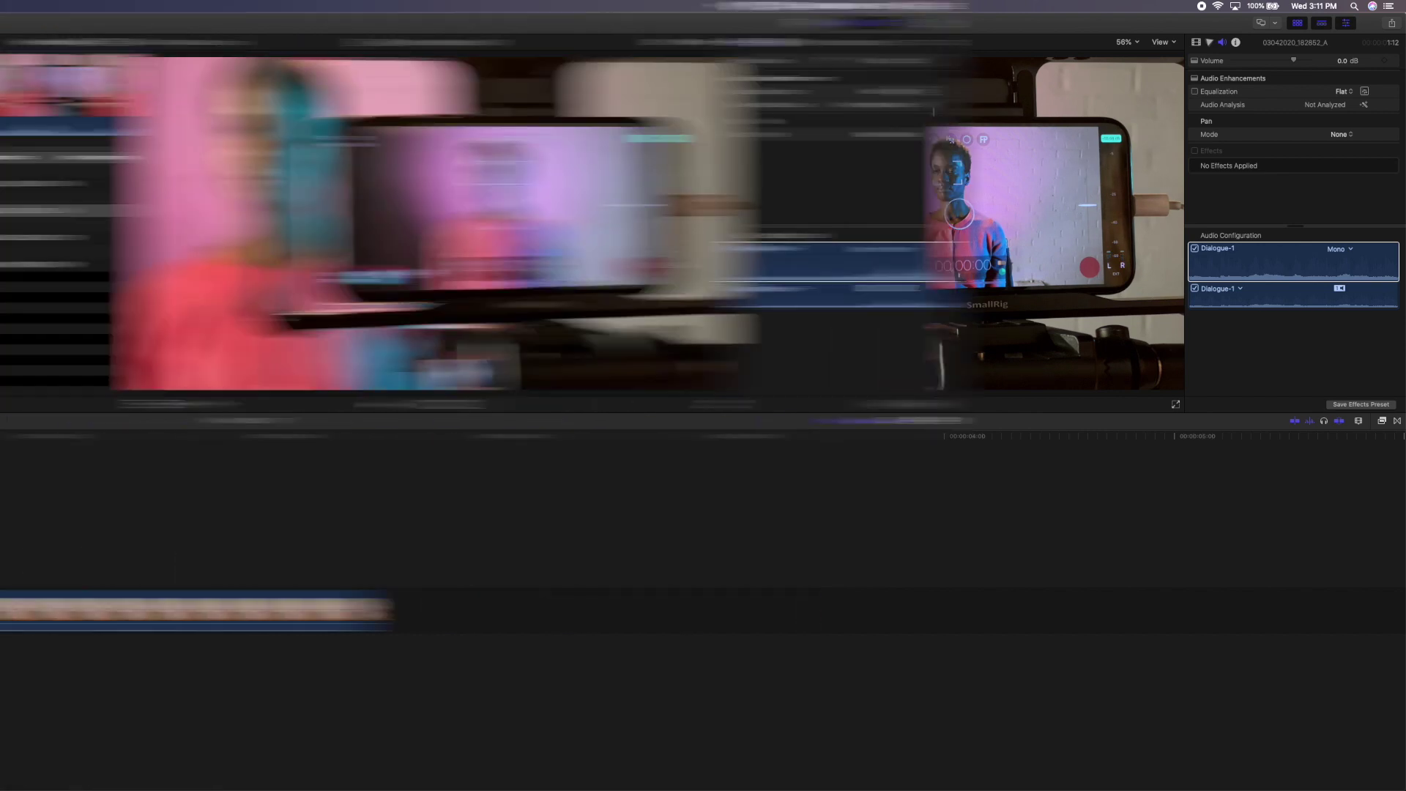
pyautogui.click(180, 114)
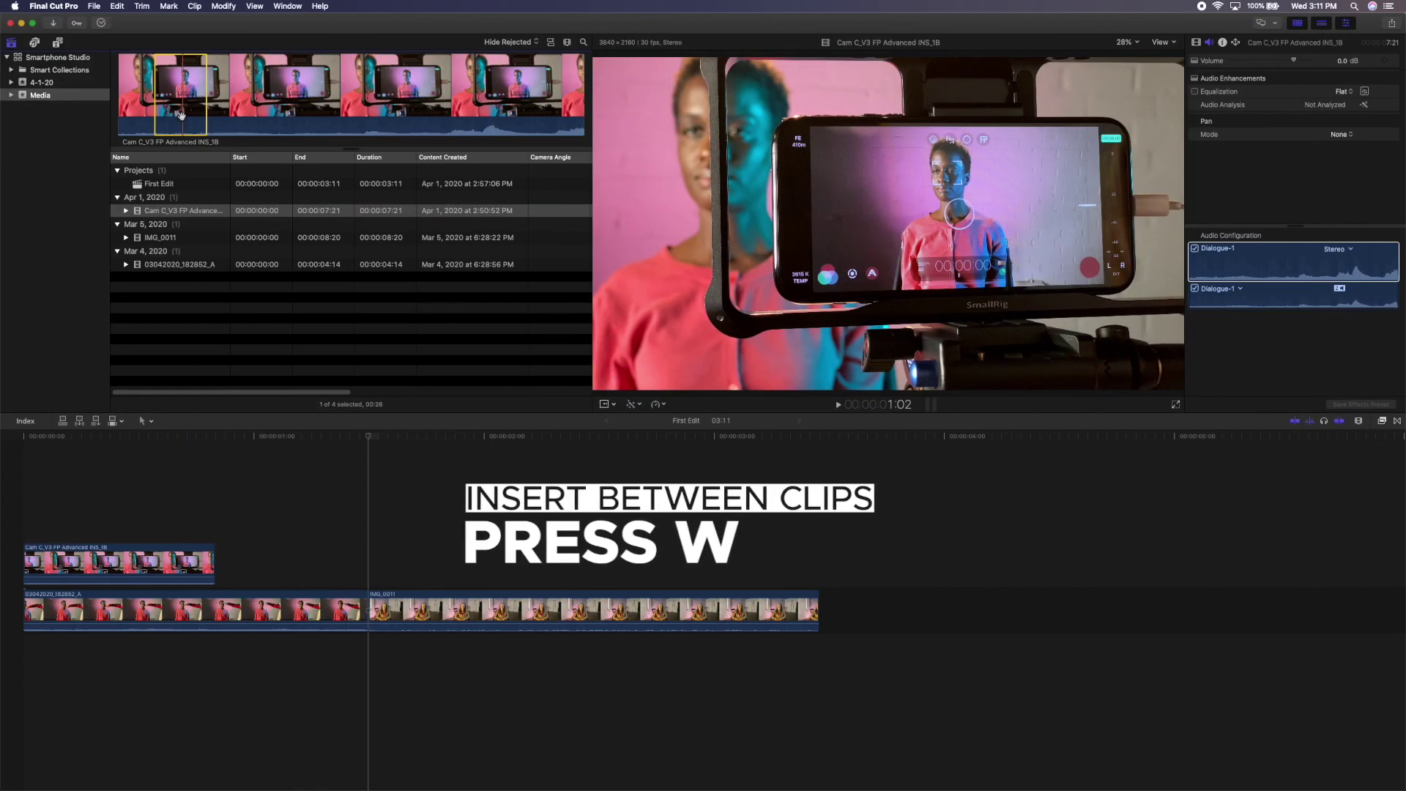
pyautogui.press('w')
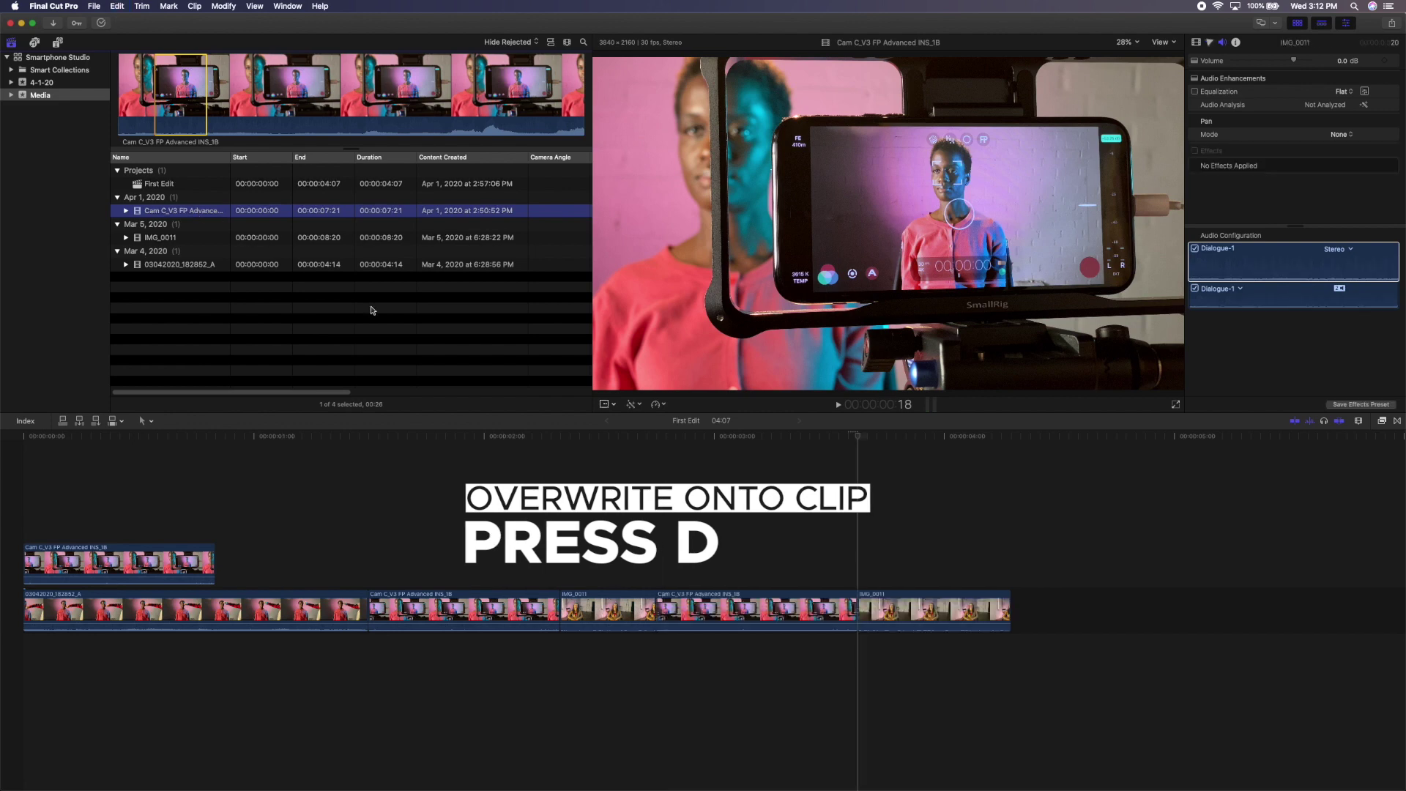
pyautogui.click(870, 542)
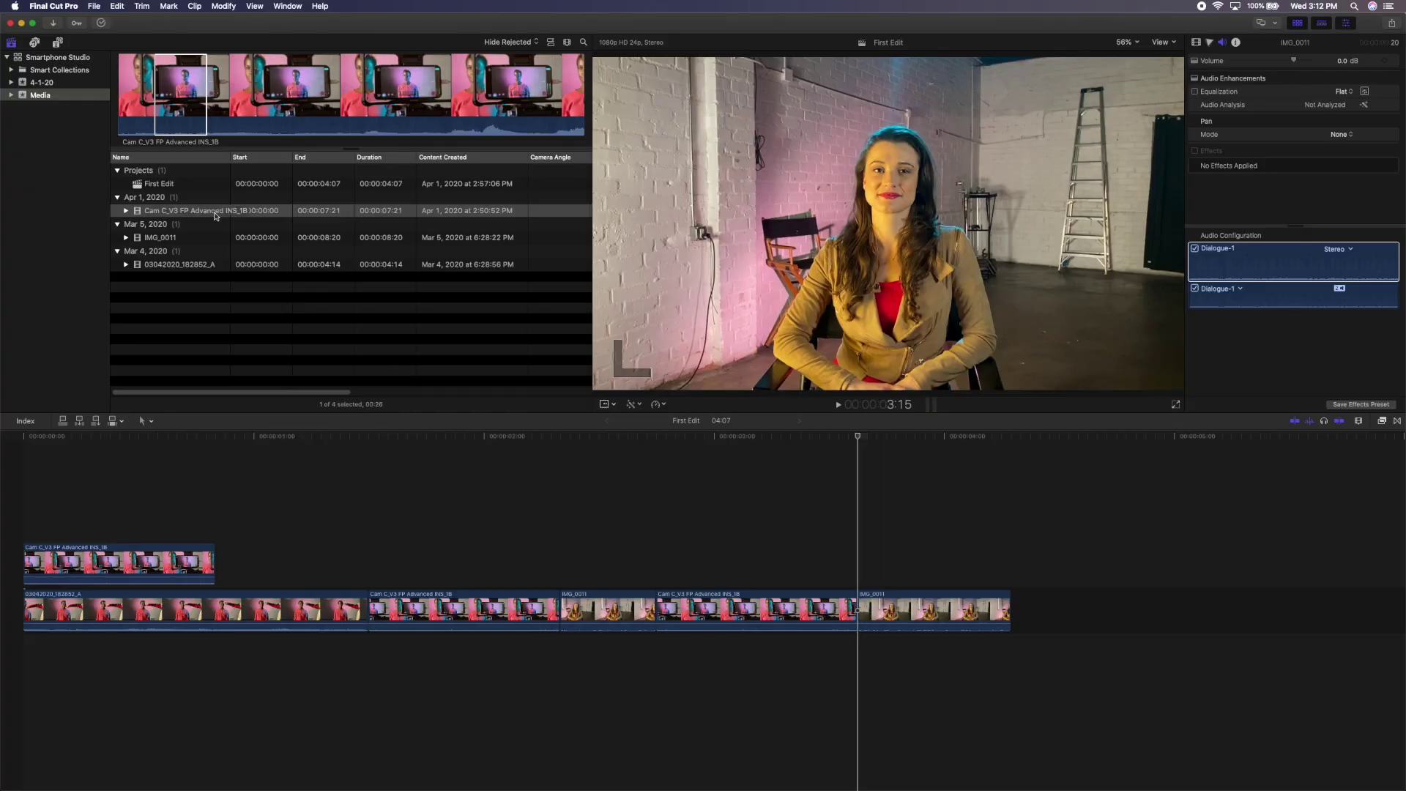
pyautogui.press('e')
pyautogui.press('Down')
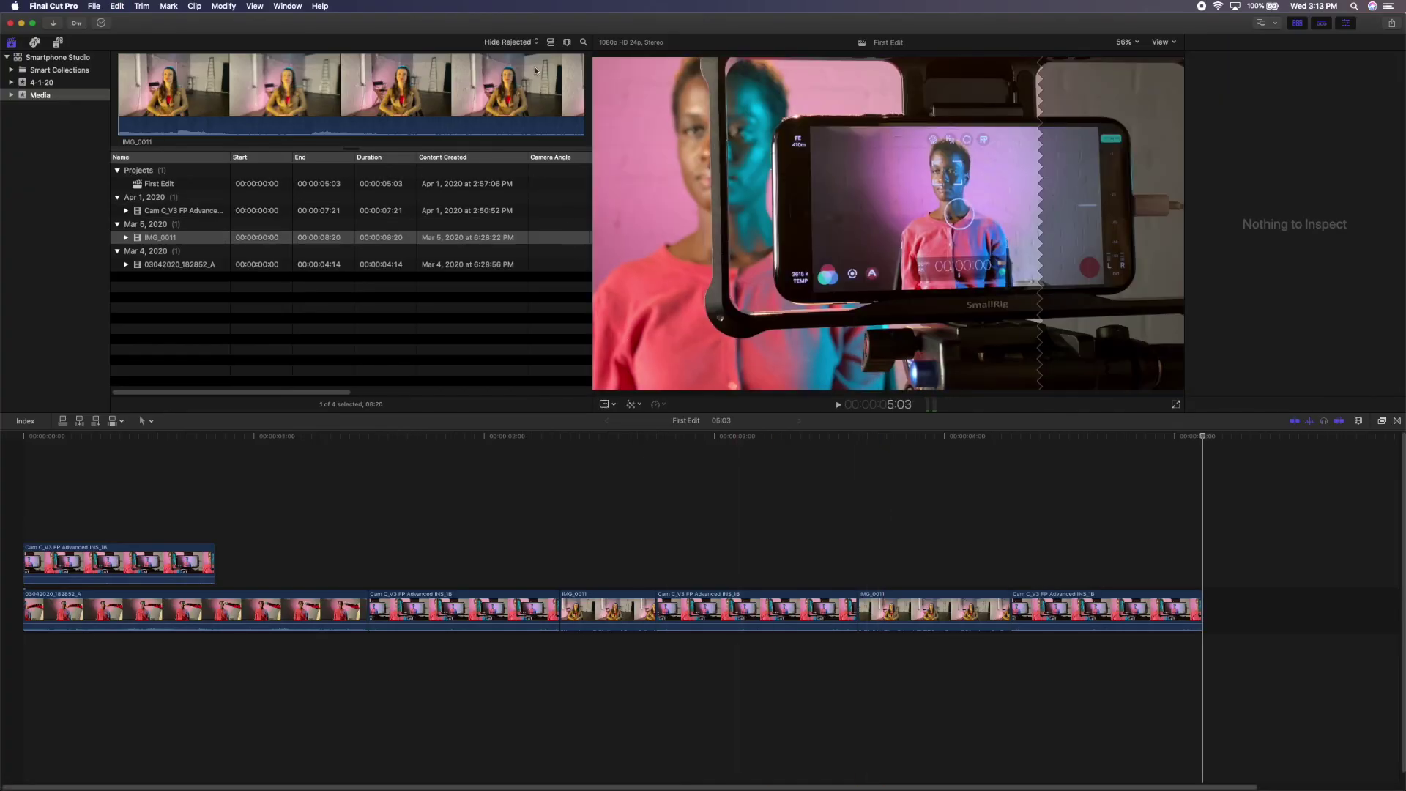
# Step: Connect an IMG_0011 range above the storyline from filmstrip view, then append a marked Cam C_V3 range
pyautogui.click(551, 43)
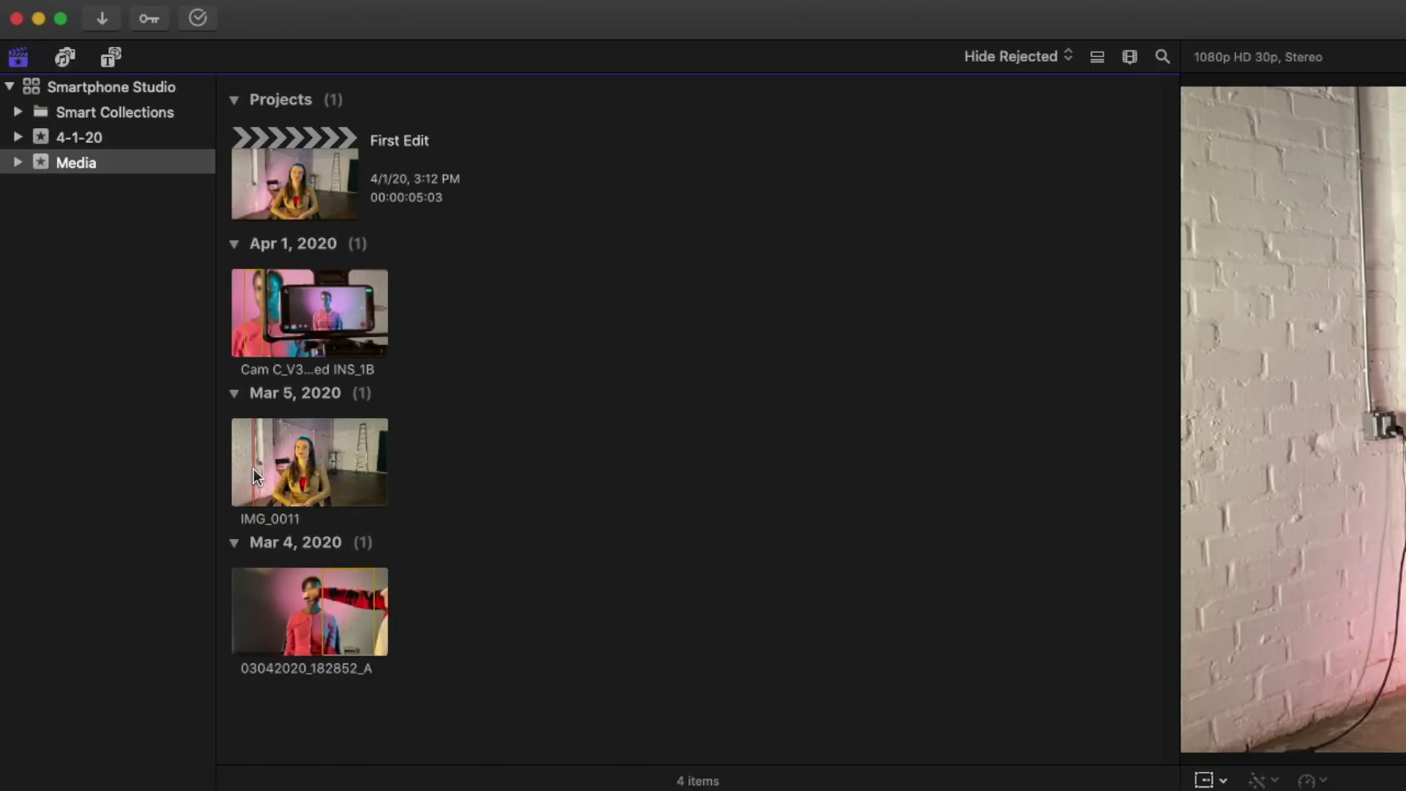
pyautogui.moveTo(265, 470); pyautogui.dragTo(718, 542)
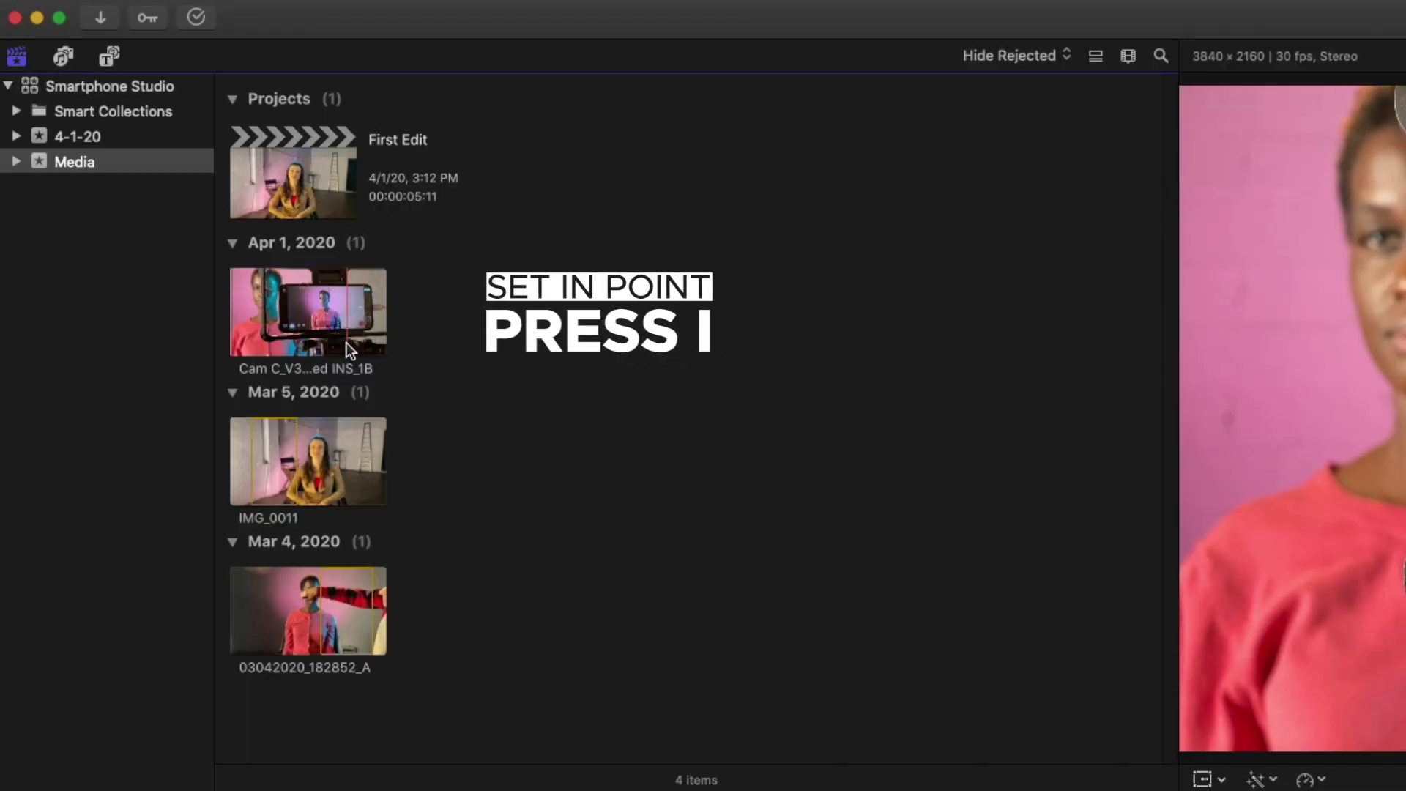
pyautogui.press('i')
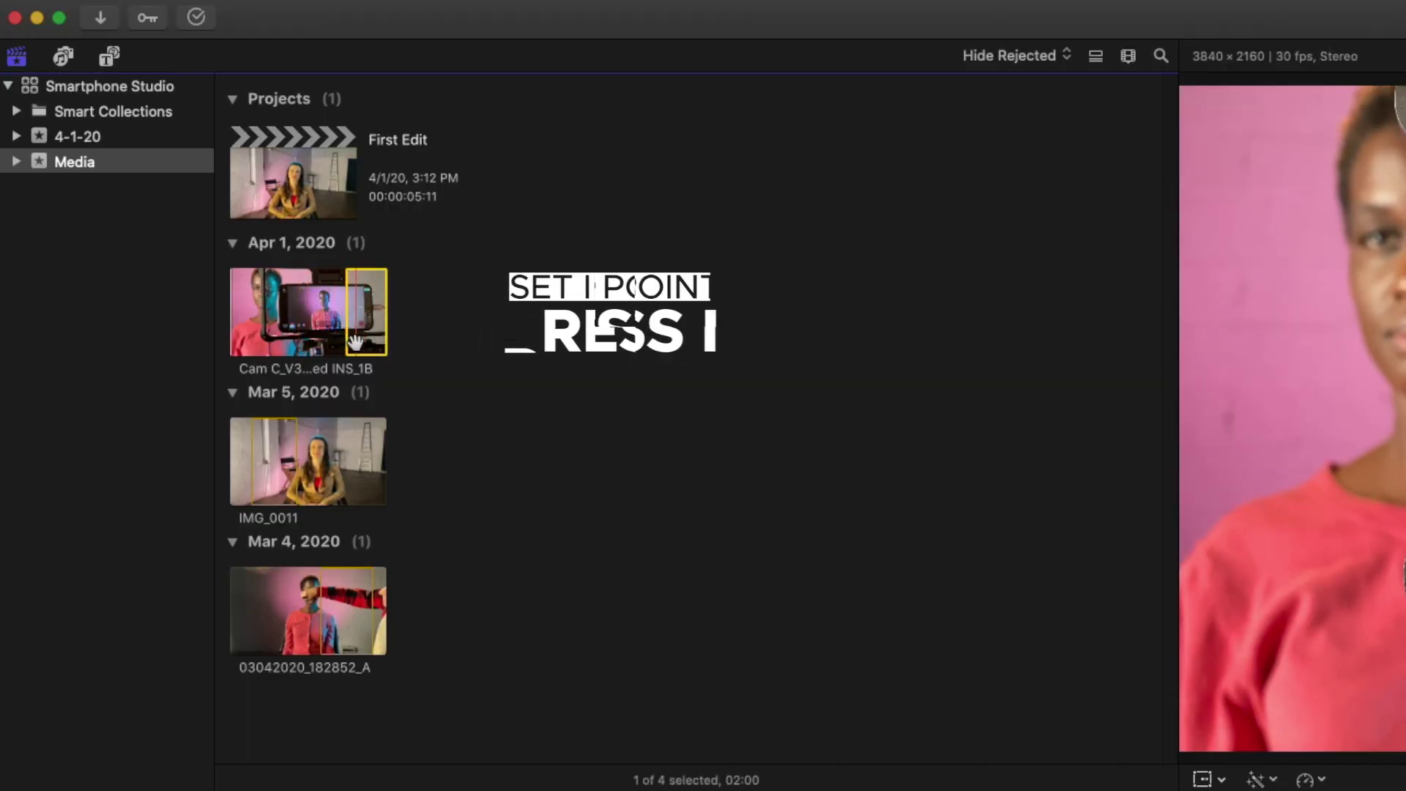
pyautogui.press('o')
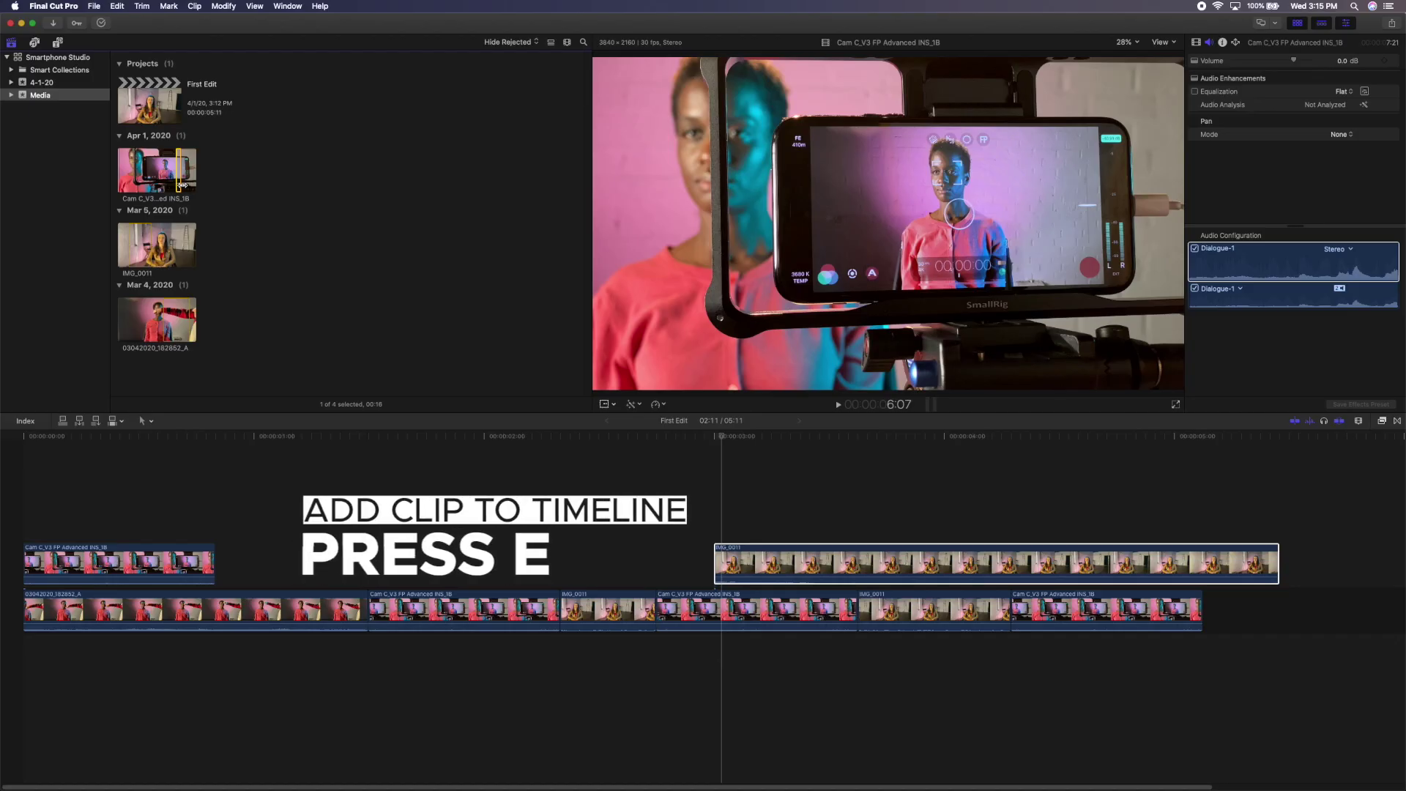
pyautogui.press('e')
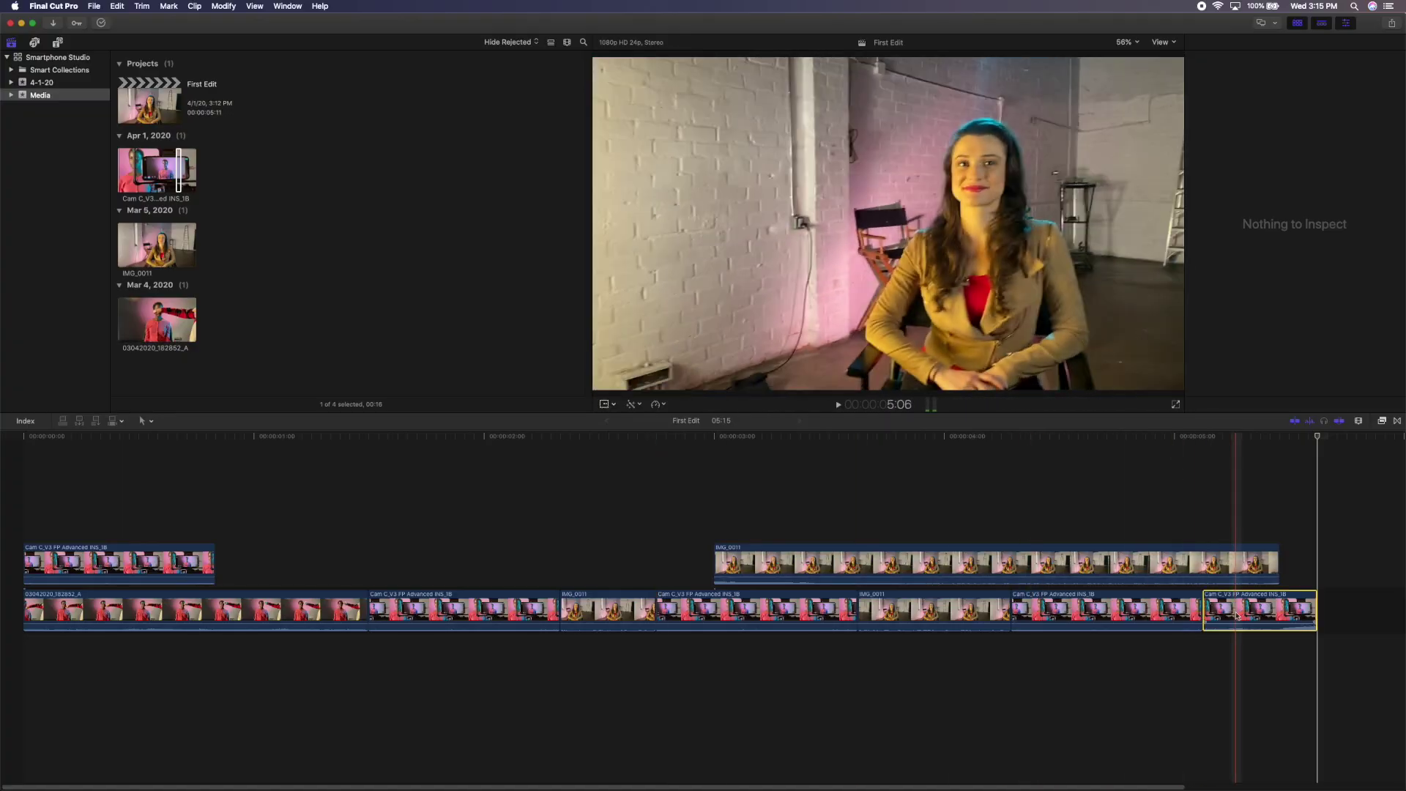
# Step: Reposition the final Cam C_V3 clip directly after the opening clip in the First Edit storyline
pyautogui.moveTo(1237, 615); pyautogui.dragTo(393, 616)
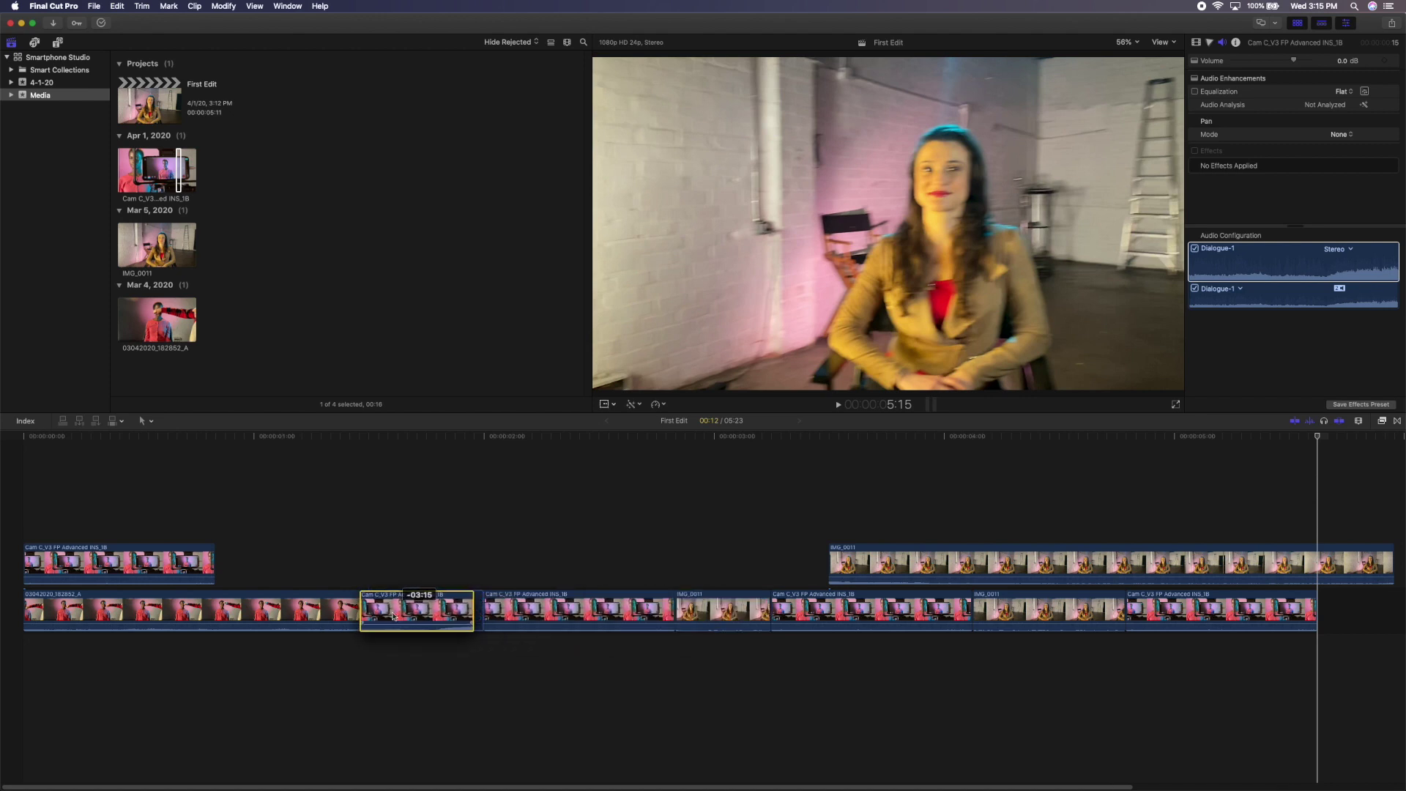
pyautogui.moveTo(308, 613); pyautogui.dragTo(566, 623)
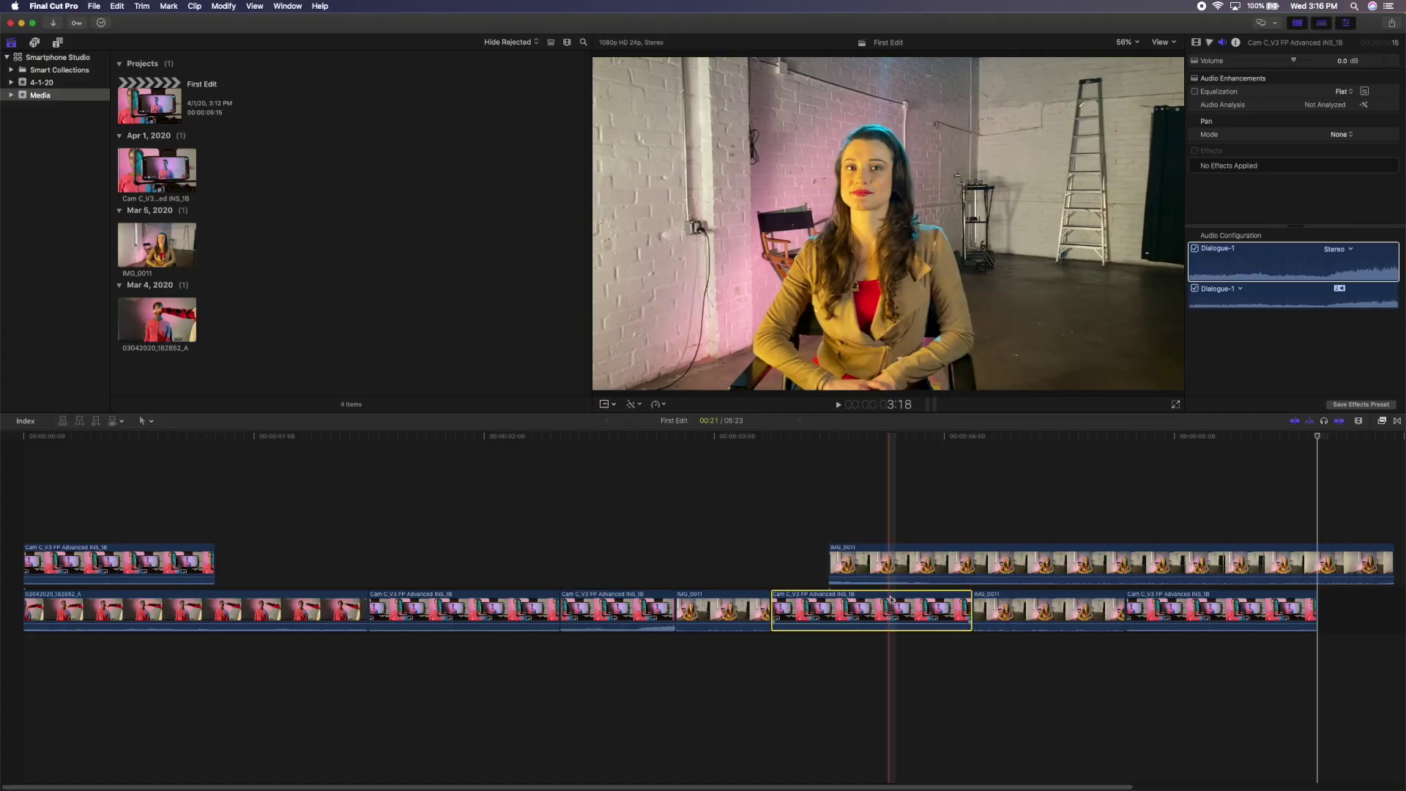
pyautogui.moveTo(891, 599); pyautogui.dragTo(432, 598)
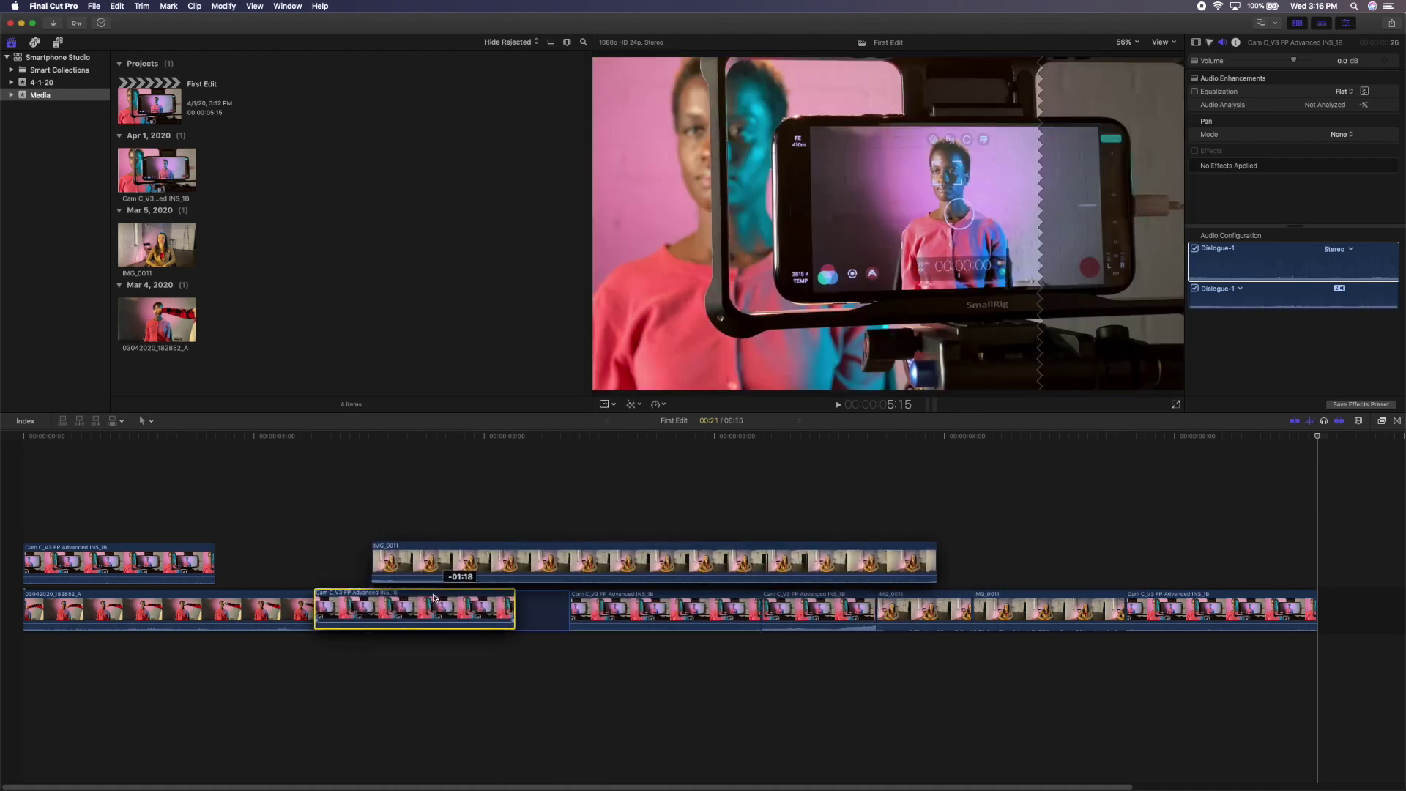